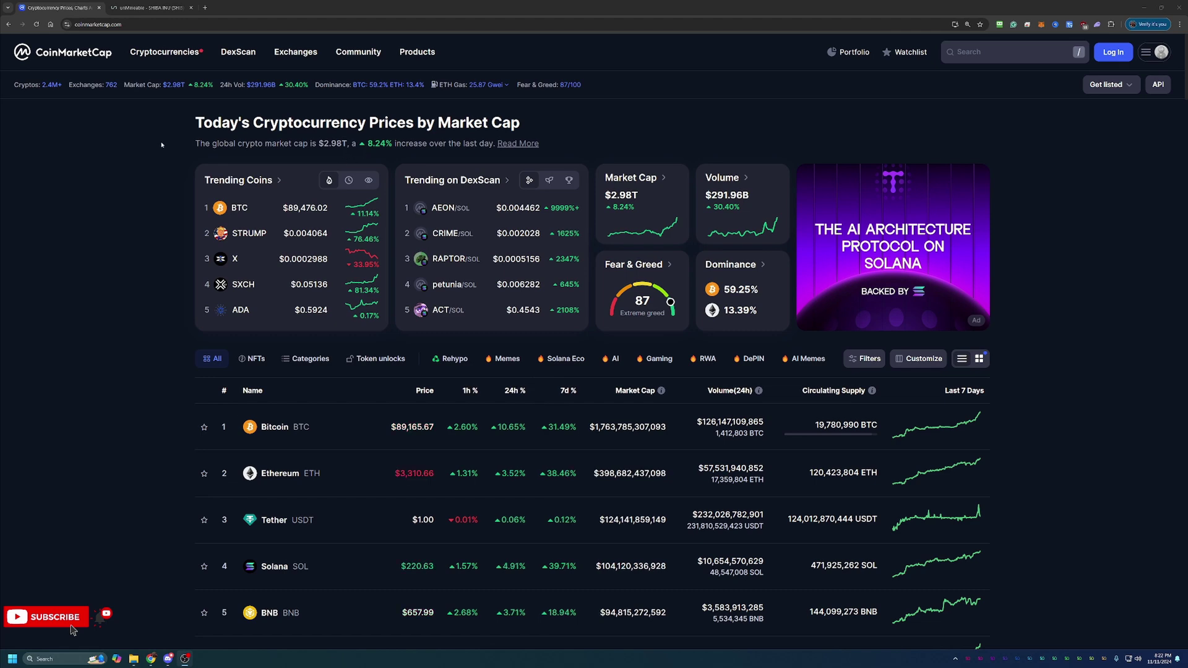
Step: Scroll the CoinMarketCap table down to Shiba Inu at rank 10, priced at $0.00002717
{"action": "scroll", "coordinate": [164, 144], "scroll_direction": "down", "scroll_amount": 1}
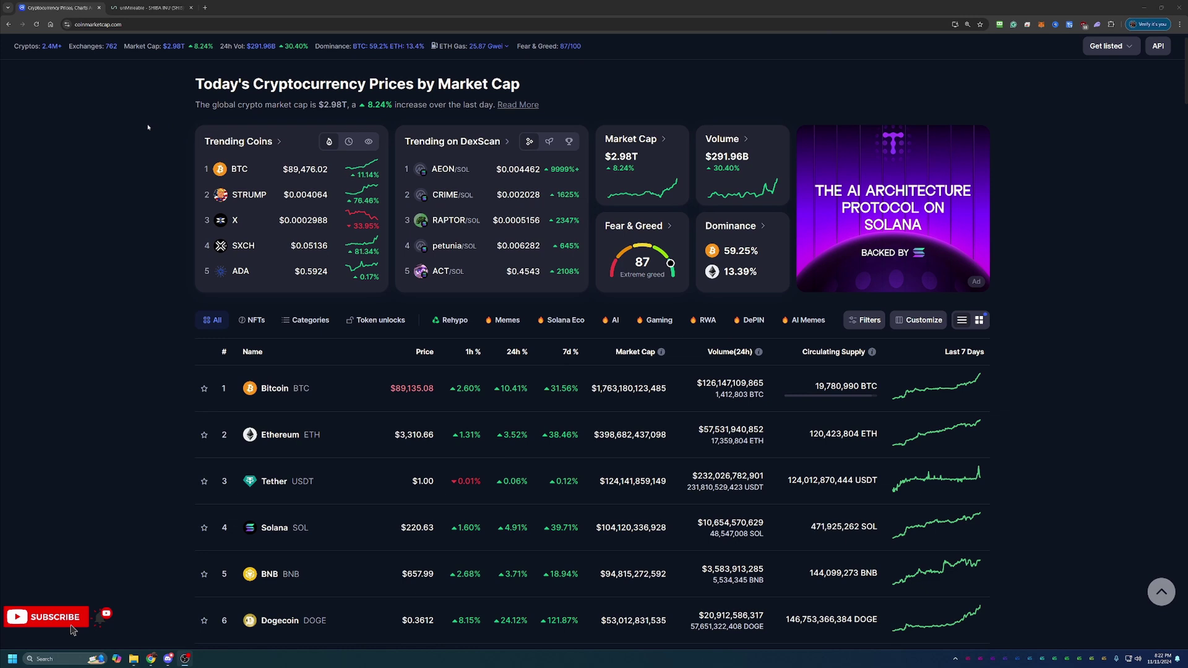
{"action": "scroll", "coordinate": [155, 136], "scroll_direction": "down", "scroll_amount": 1}
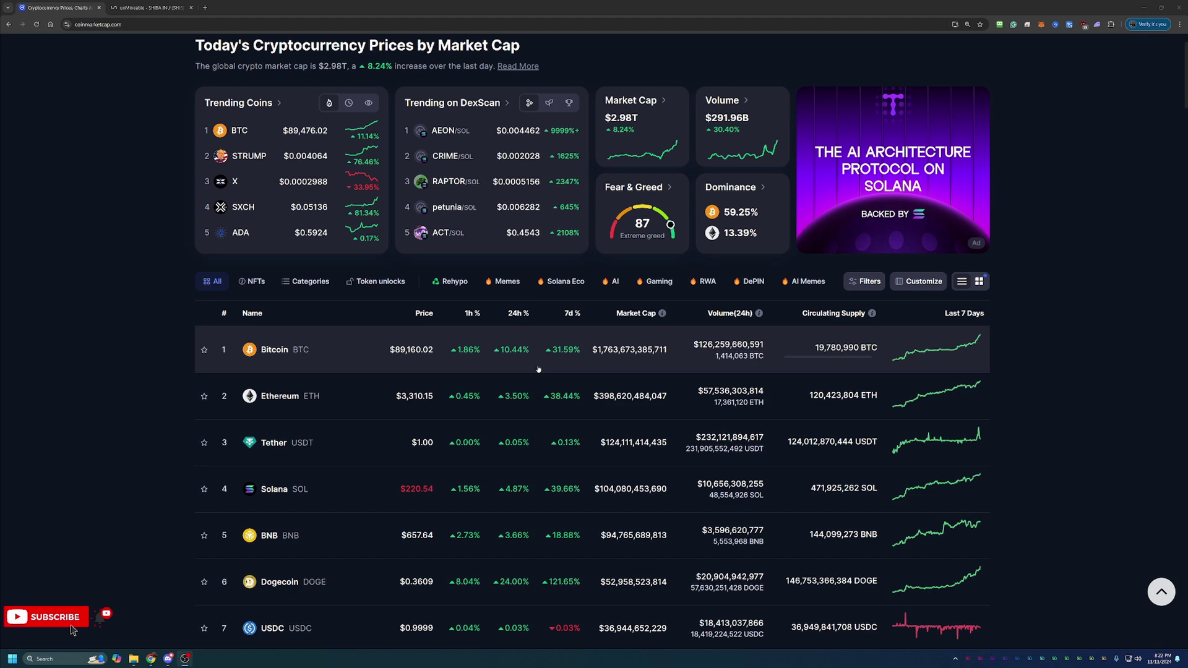
{"action": "scroll", "coordinate": [508, 396], "scroll_direction": "down", "scroll_amount": 1}
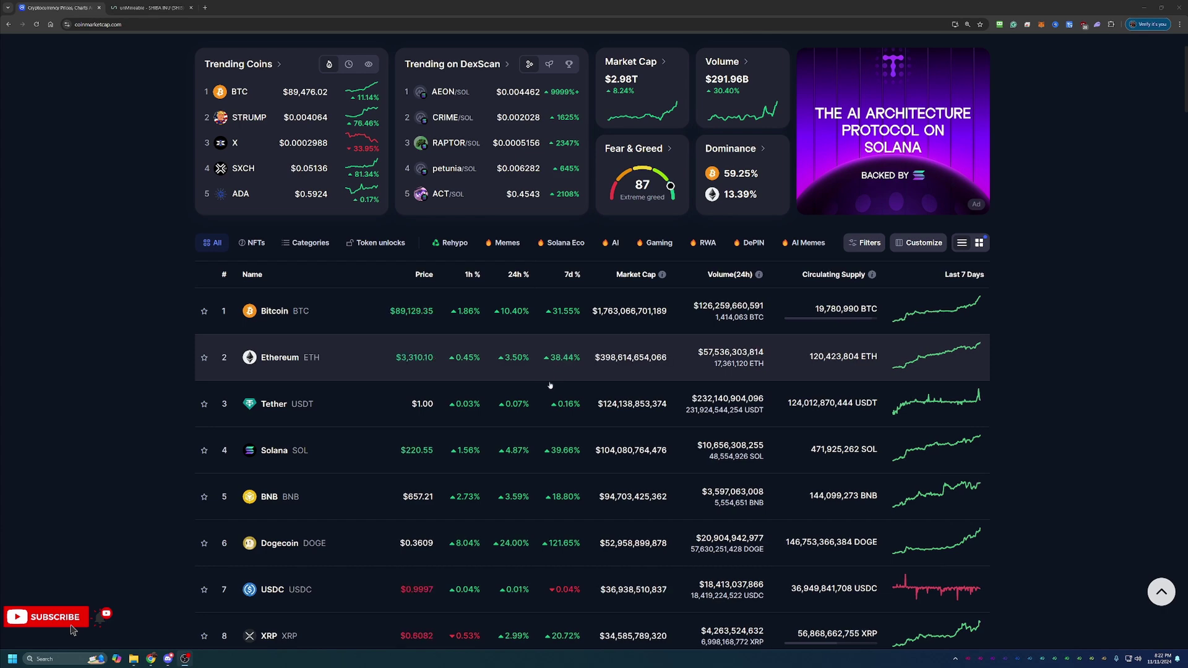
{"action": "scroll", "coordinate": [556, 396], "scroll_direction": "down", "scroll_amount": 1}
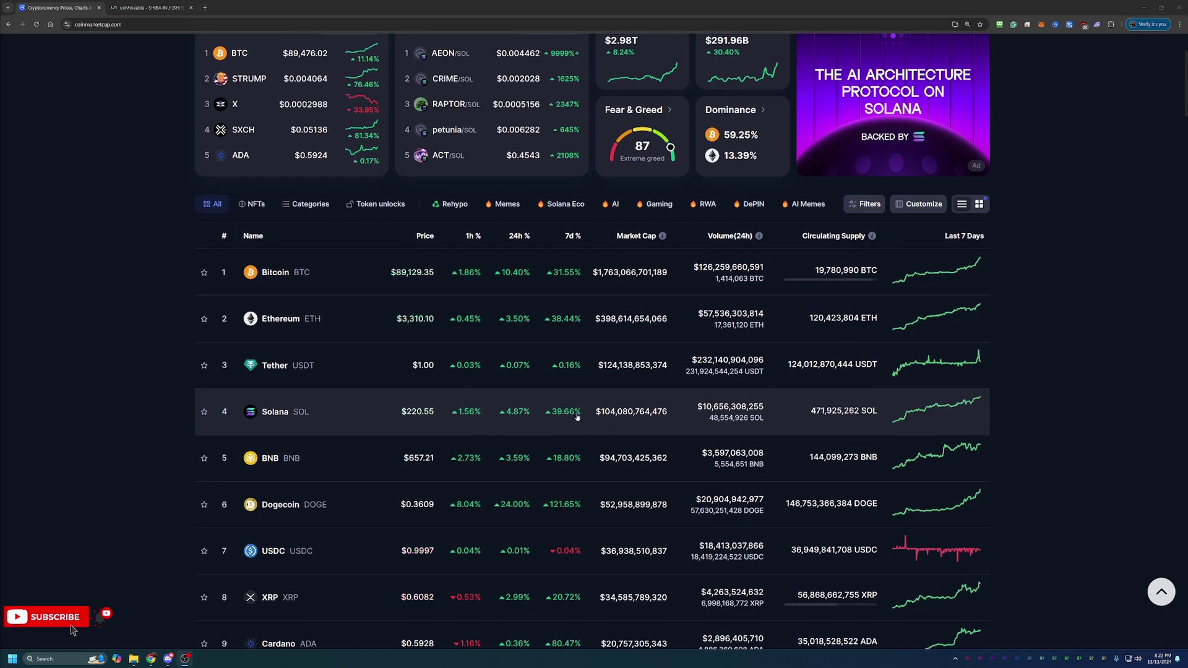
{"action": "scroll", "coordinate": [574, 416], "scroll_direction": "down", "scroll_amount": 1}
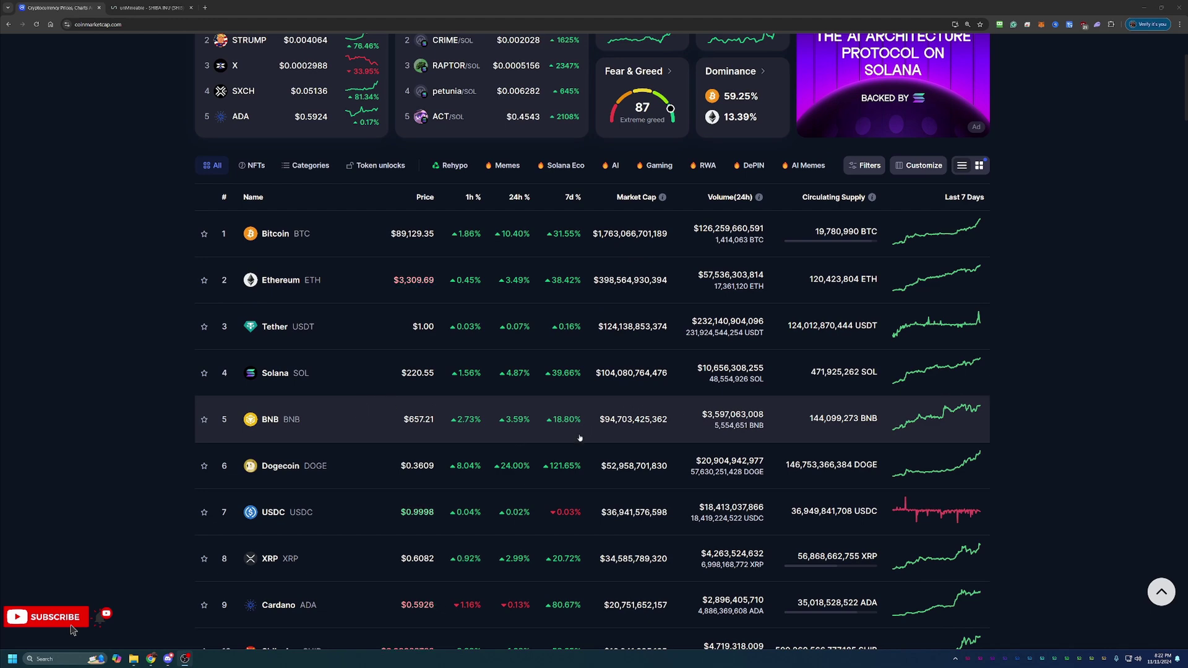
{"action": "scroll", "coordinate": [550, 446], "scroll_direction": "down", "scroll_amount": 1}
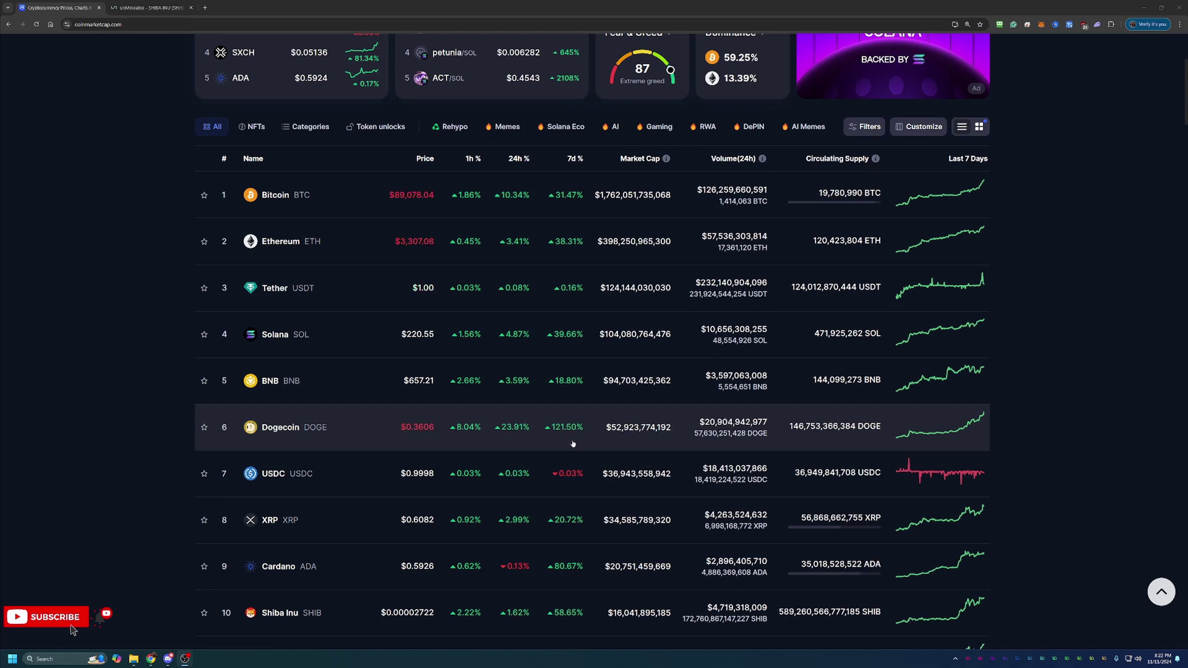
{"action": "scroll", "coordinate": [446, 442], "scroll_direction": "down", "scroll_amount": 1}
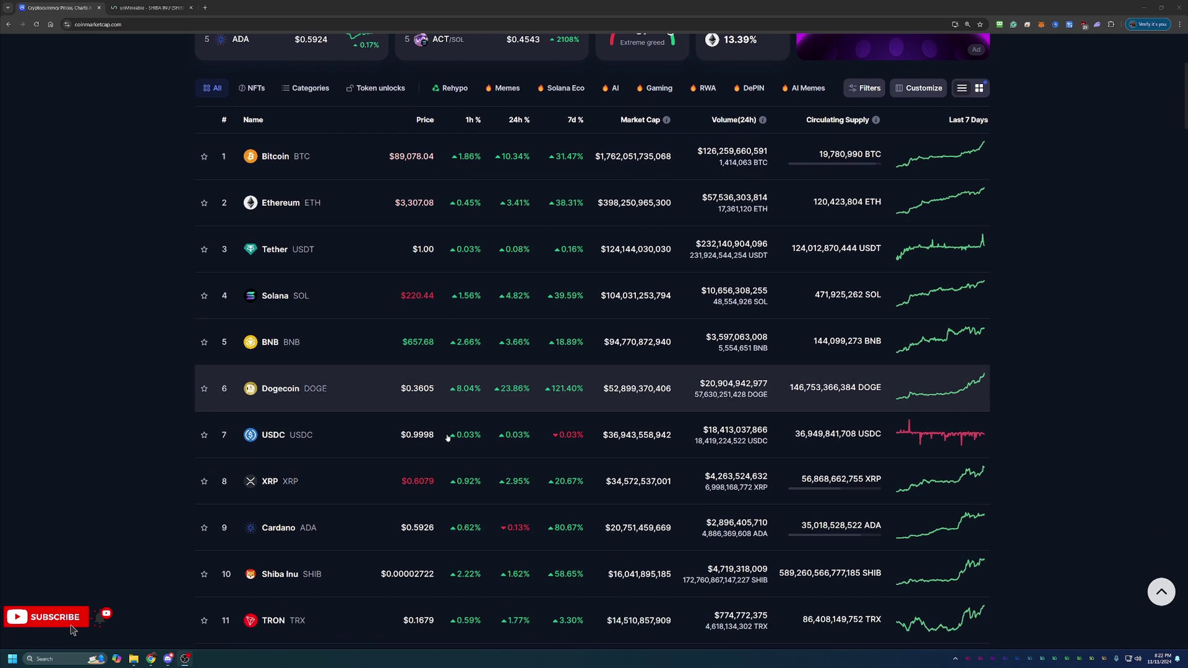
{"action": "scroll", "coordinate": [447, 437], "scroll_direction": "down", "scroll_amount": 1}
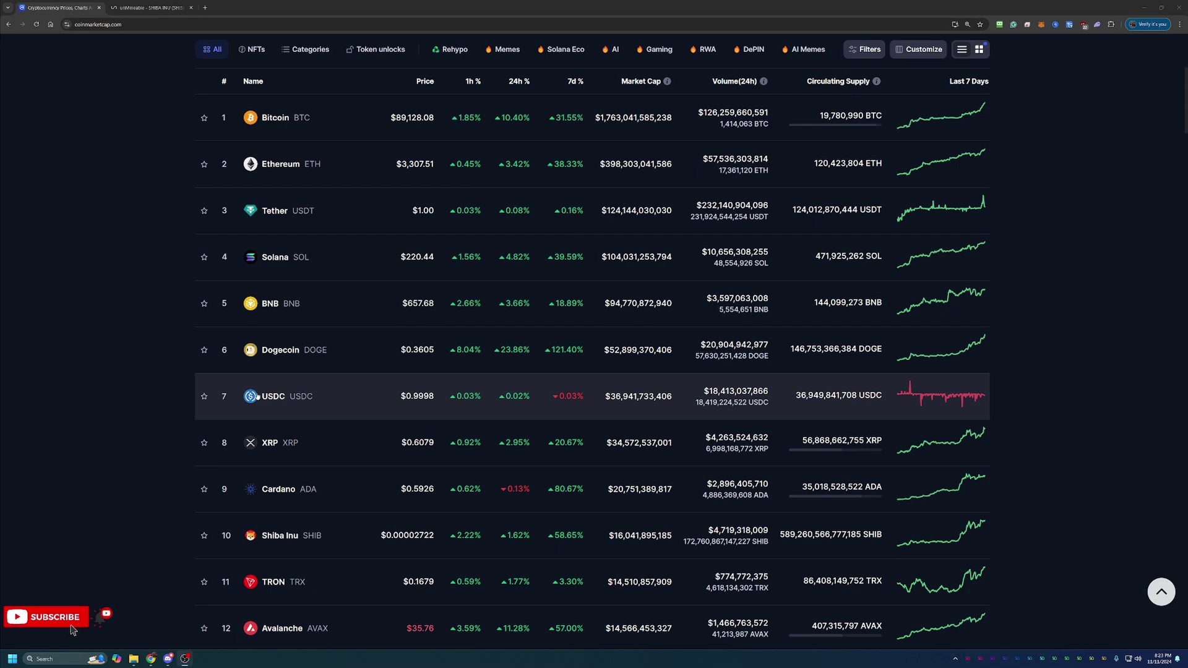
{"action": "scroll", "coordinate": [441, 432], "scroll_direction": "down", "scroll_amount": 2}
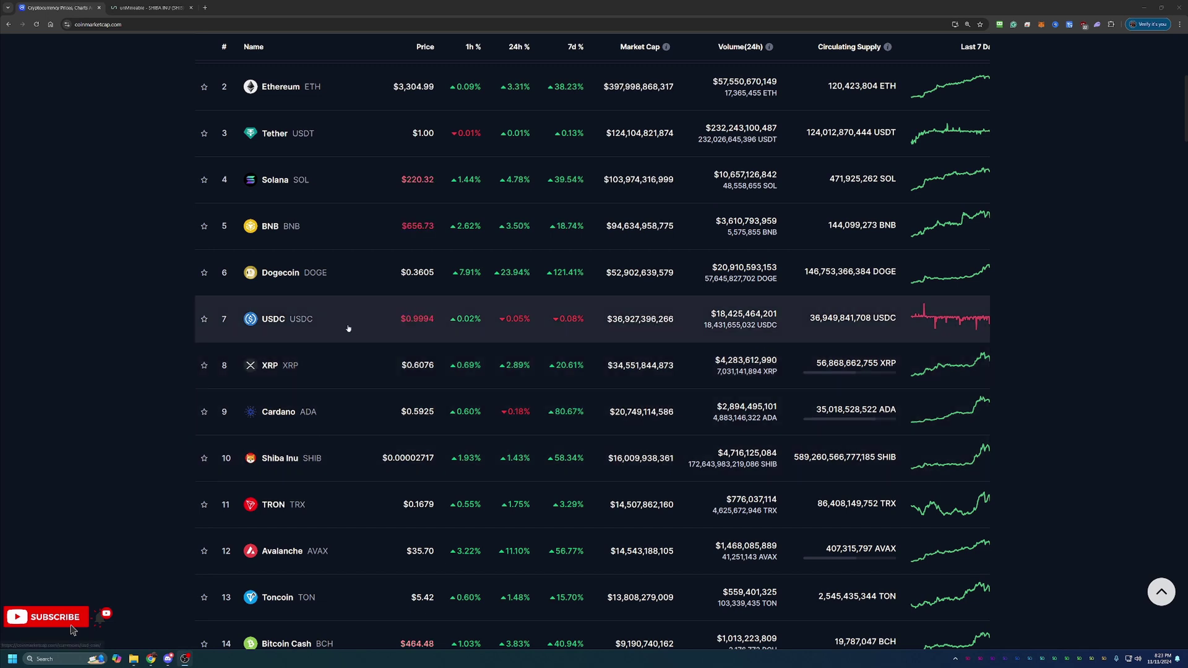
Step: Open the Shiba Inu page with the All-time price chart, then go to unMineable's SHIB page
{"action": "left_click", "coordinate": [290, 459]}
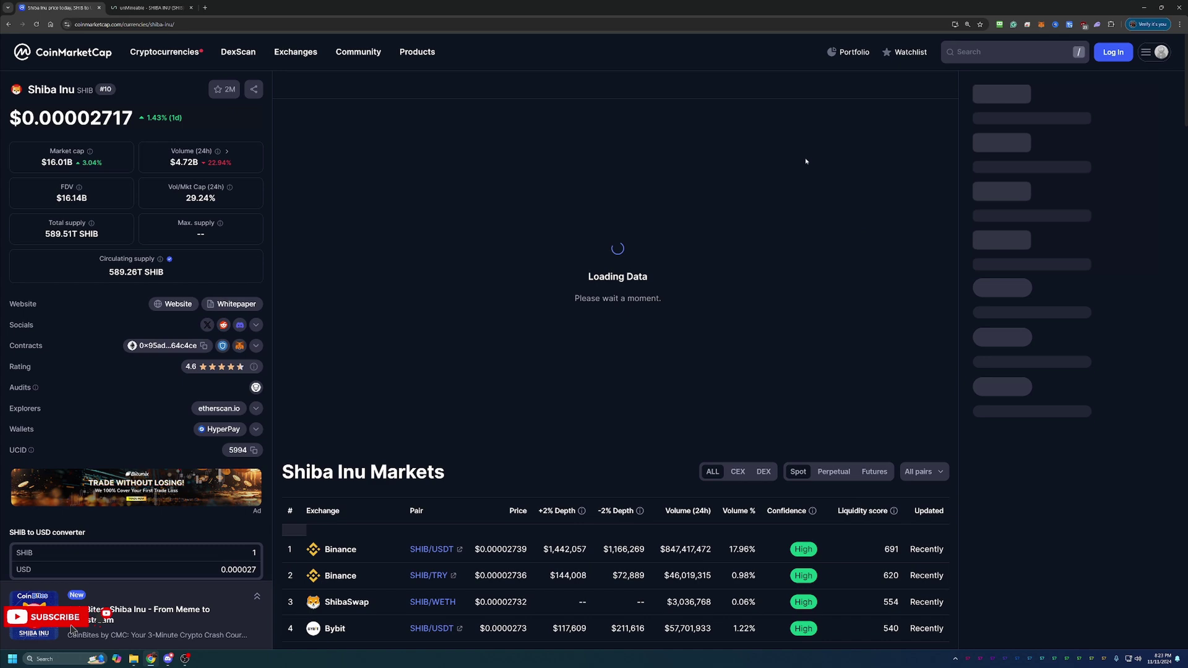
{"action": "left_click", "coordinate": [894, 124]}
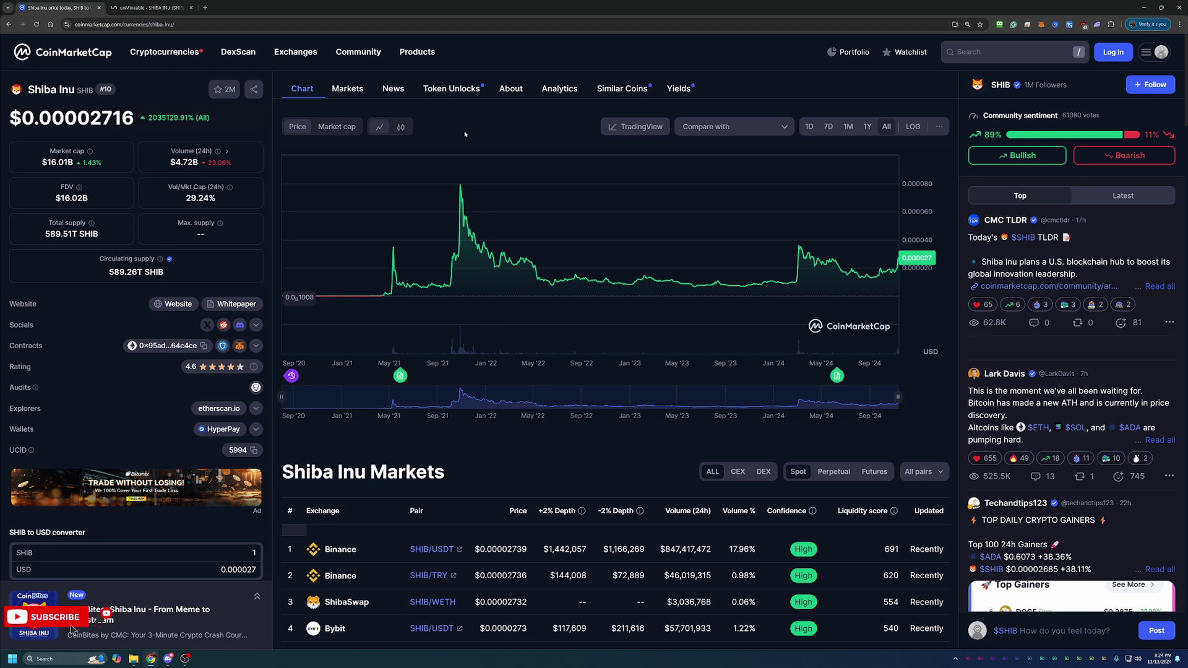
{"action": "left_click", "coordinate": [172, 6]}
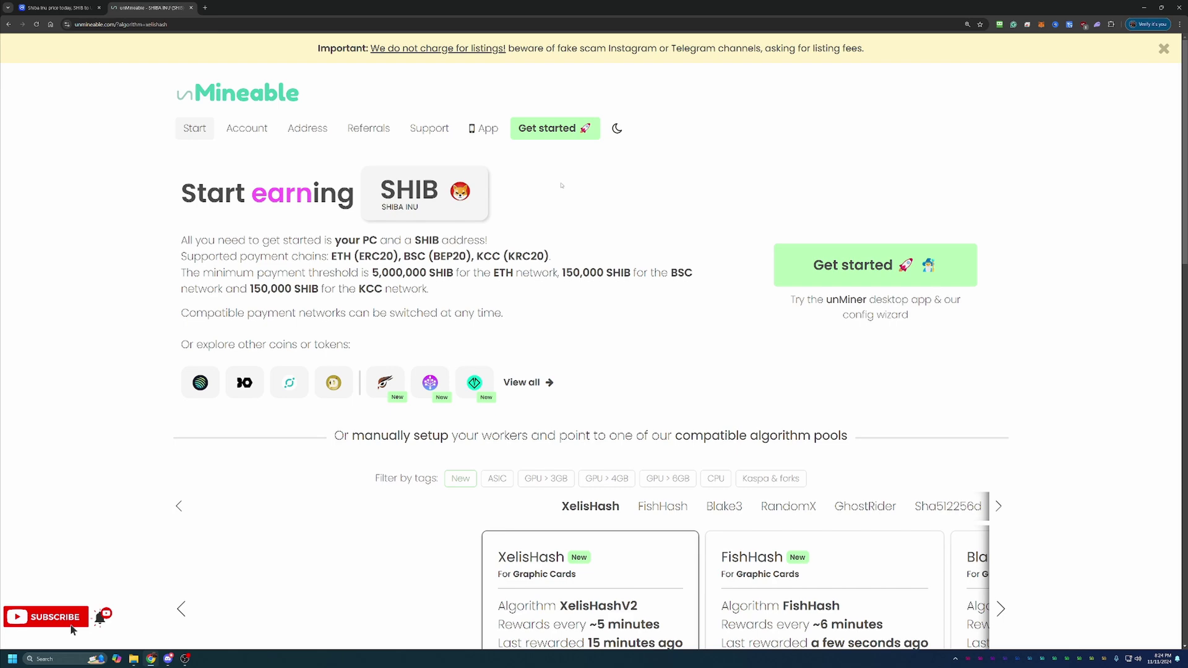
Step: Scroll the SHIB page down to the algorithm pools carousel and the 'Get started with our wizard' panel
{"action": "scroll", "coordinate": [561, 185], "scroll_direction": "down", "scroll_amount": 1}
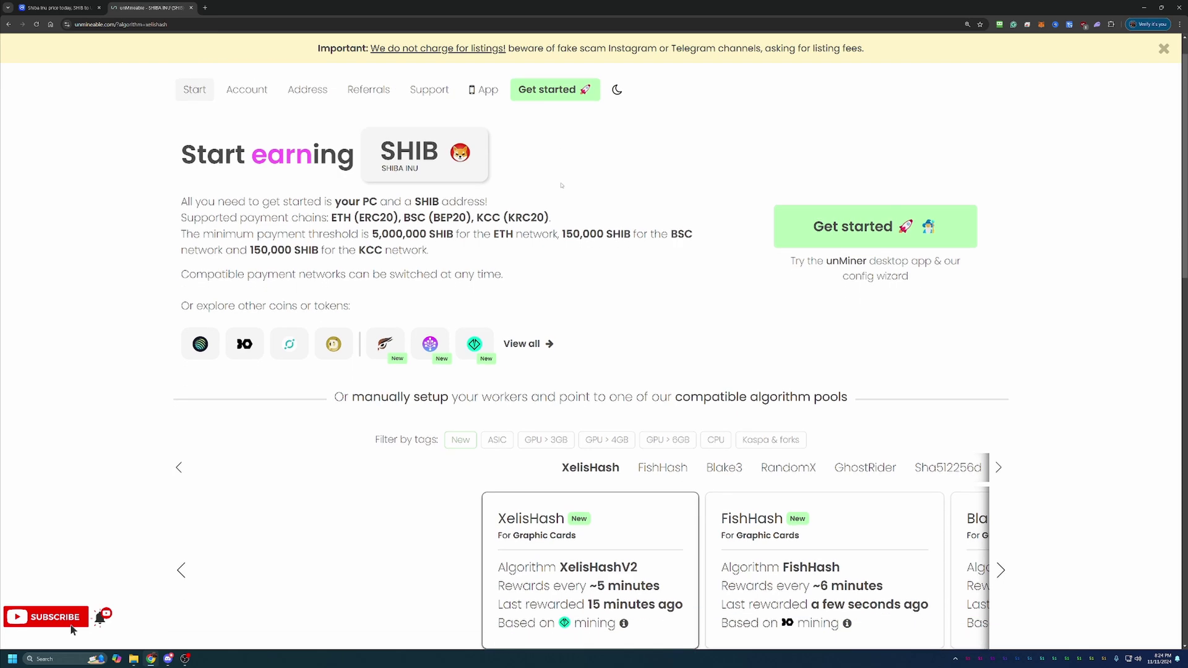
{"action": "scroll", "coordinate": [561, 183], "scroll_direction": "down", "scroll_amount": 3}
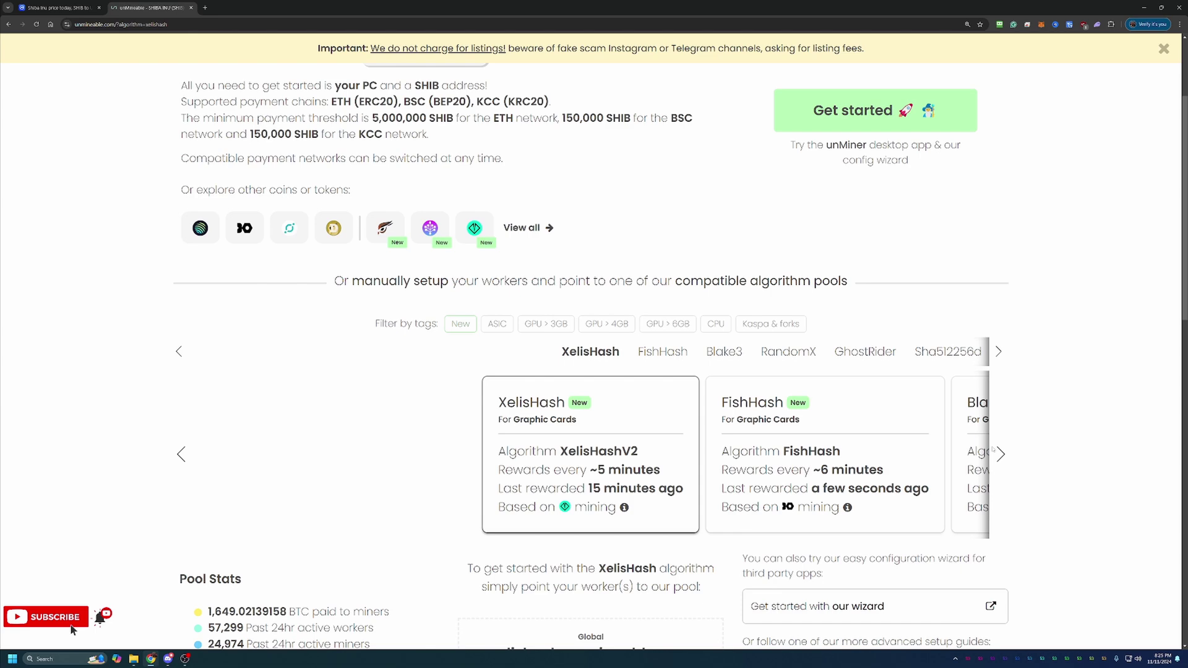
{"action": "scroll", "coordinate": [990, 454], "scroll_direction": "down", "scroll_amount": 2}
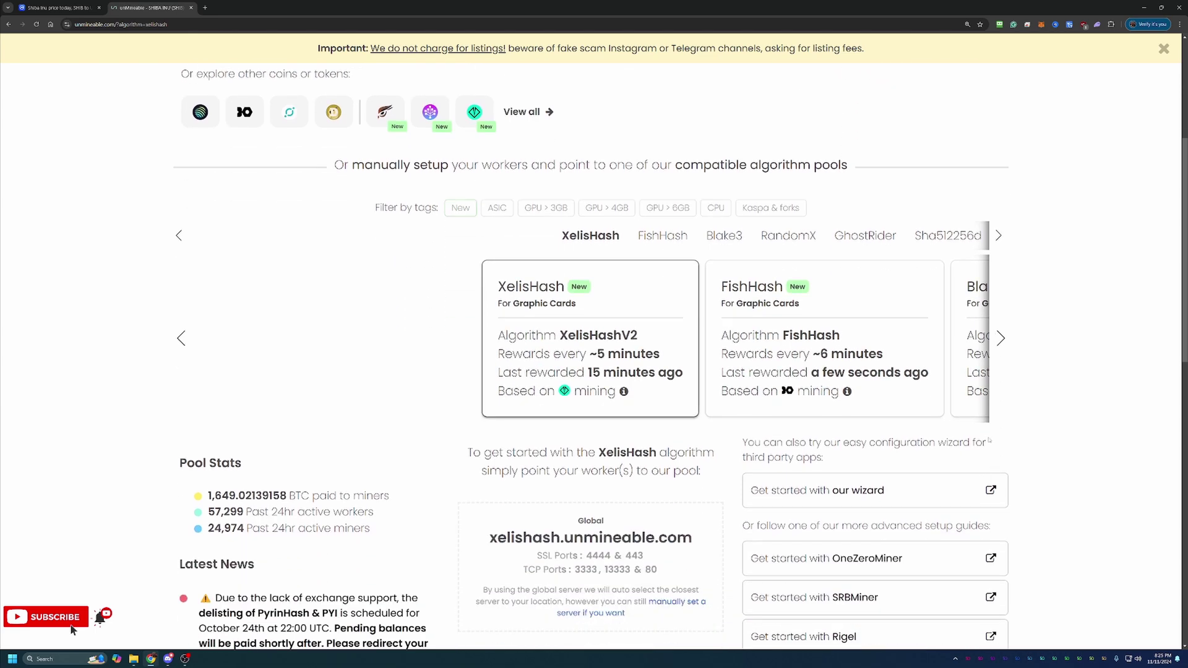
{"action": "scroll", "coordinate": [1013, 391], "scroll_direction": "down", "scroll_amount": 1}
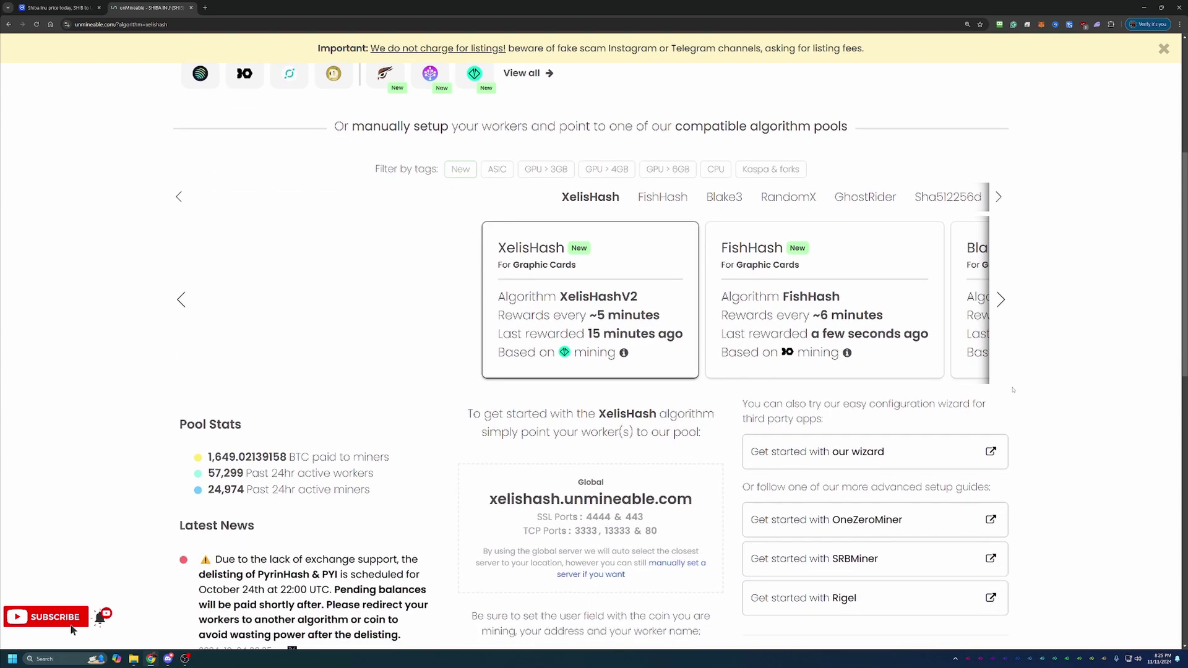
{"action": "scroll", "coordinate": [1013, 389], "scroll_direction": "up", "scroll_amount": 2}
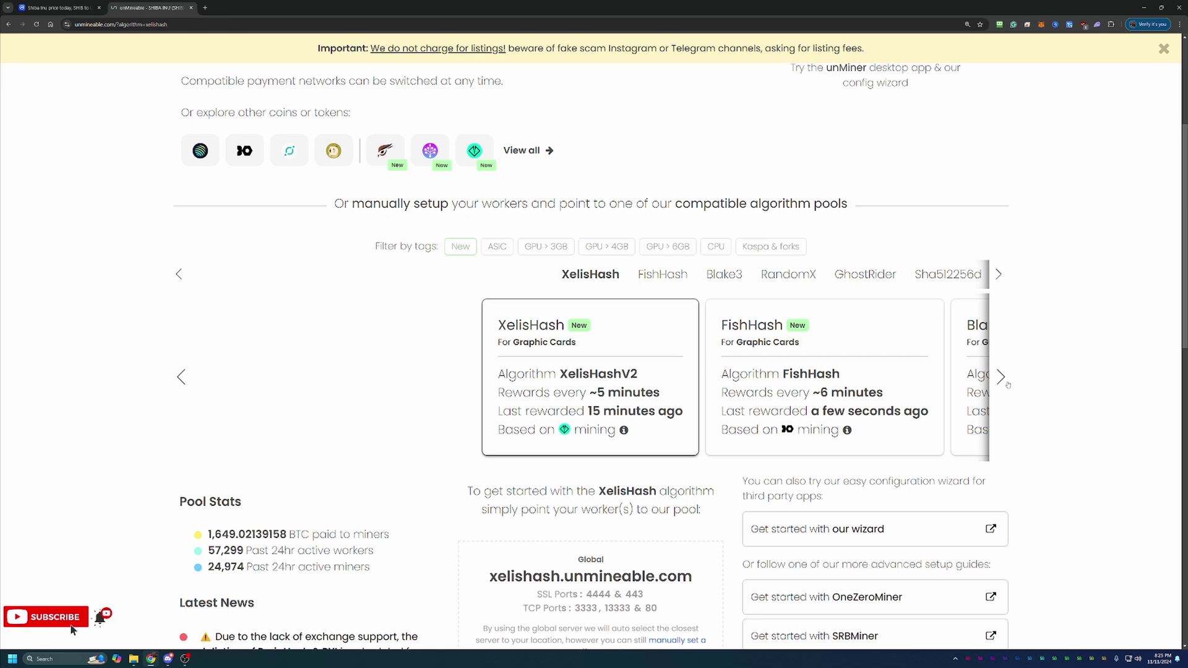
{"action": "scroll", "coordinate": [971, 466], "scroll_direction": "down", "scroll_amount": 1}
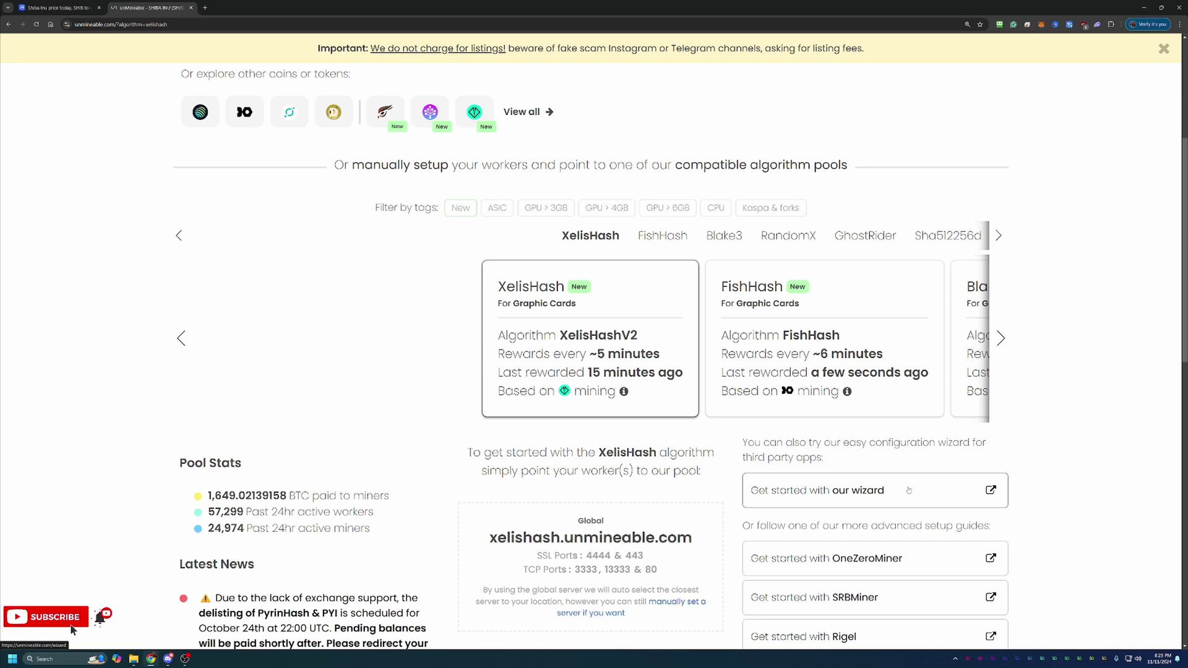
Step: Launch the unMineable configuration wizard and pick Basic mode
{"action": "left_click", "coordinate": [839, 495]}
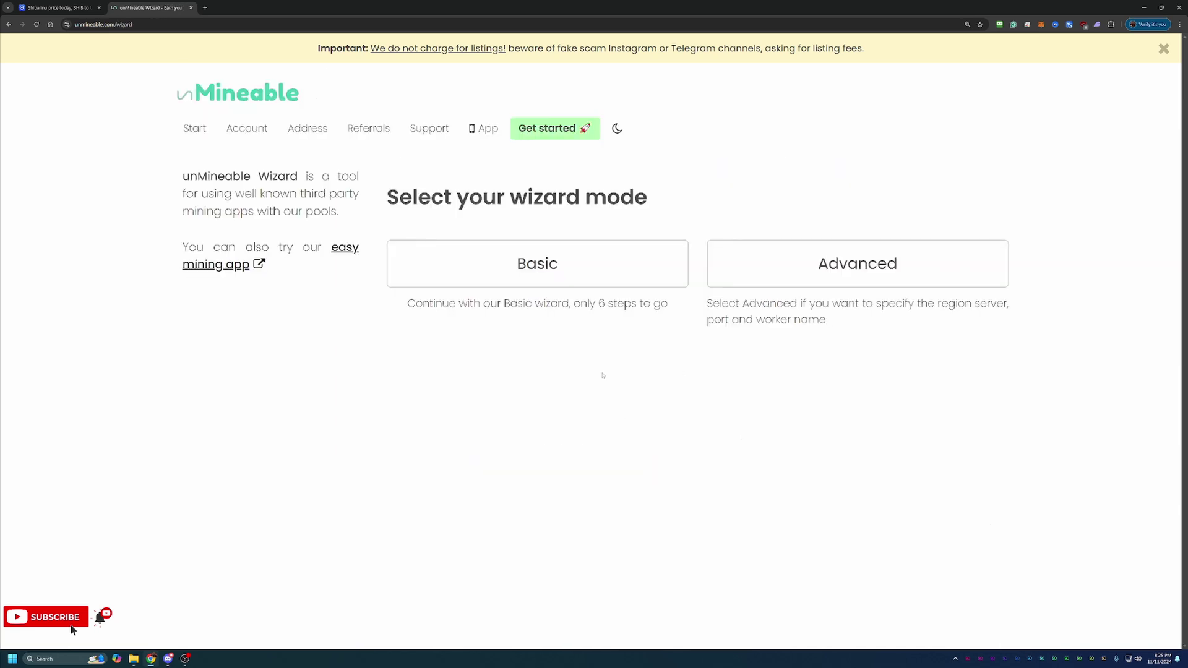
{"action": "left_click", "coordinate": [592, 255]}
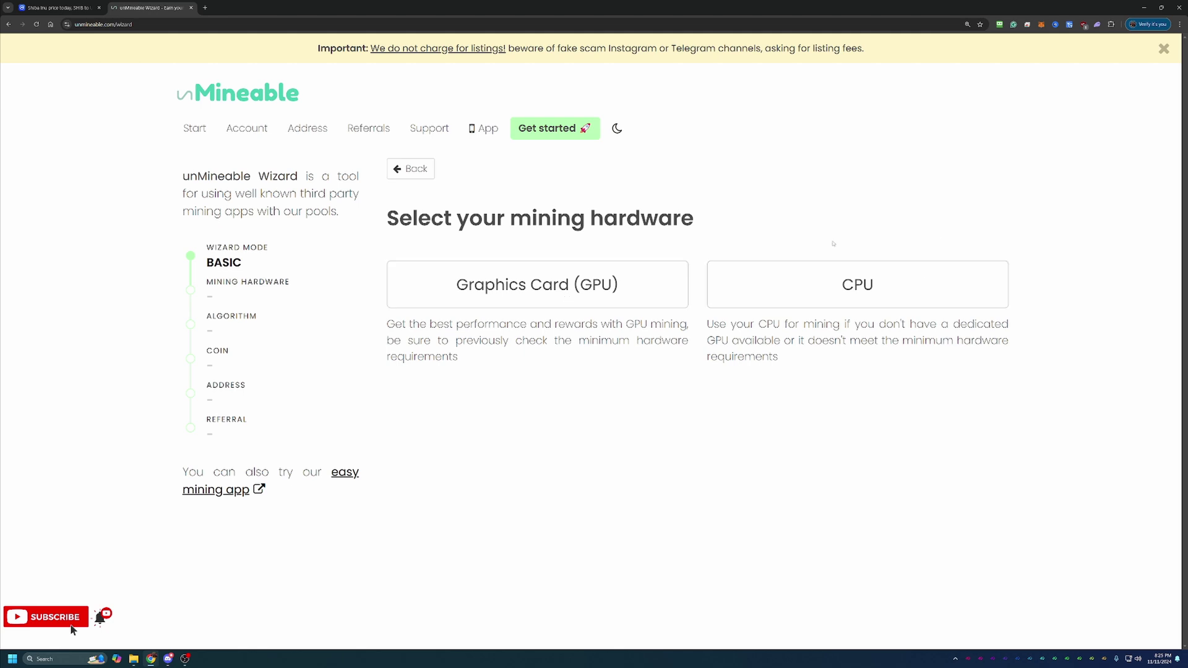
Step: Choose Graphics Card (GPU) hardware and the Kawpow algorithm in the wizard
{"action": "left_click", "coordinate": [443, 280]}
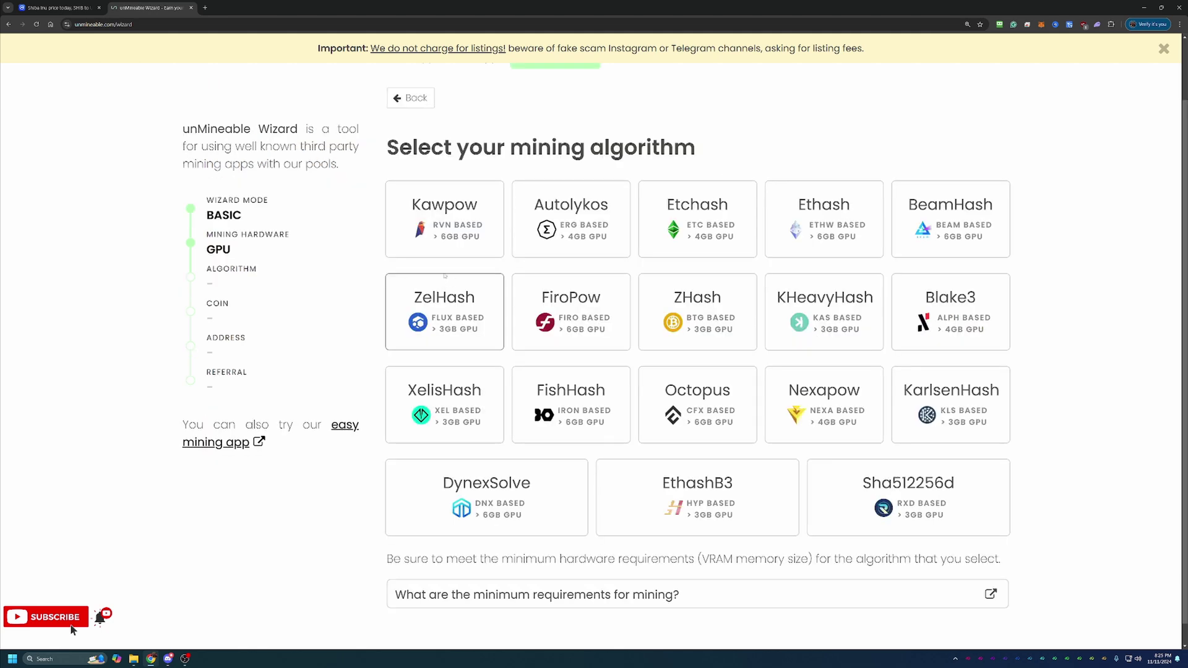
{"action": "left_click", "coordinate": [462, 208]}
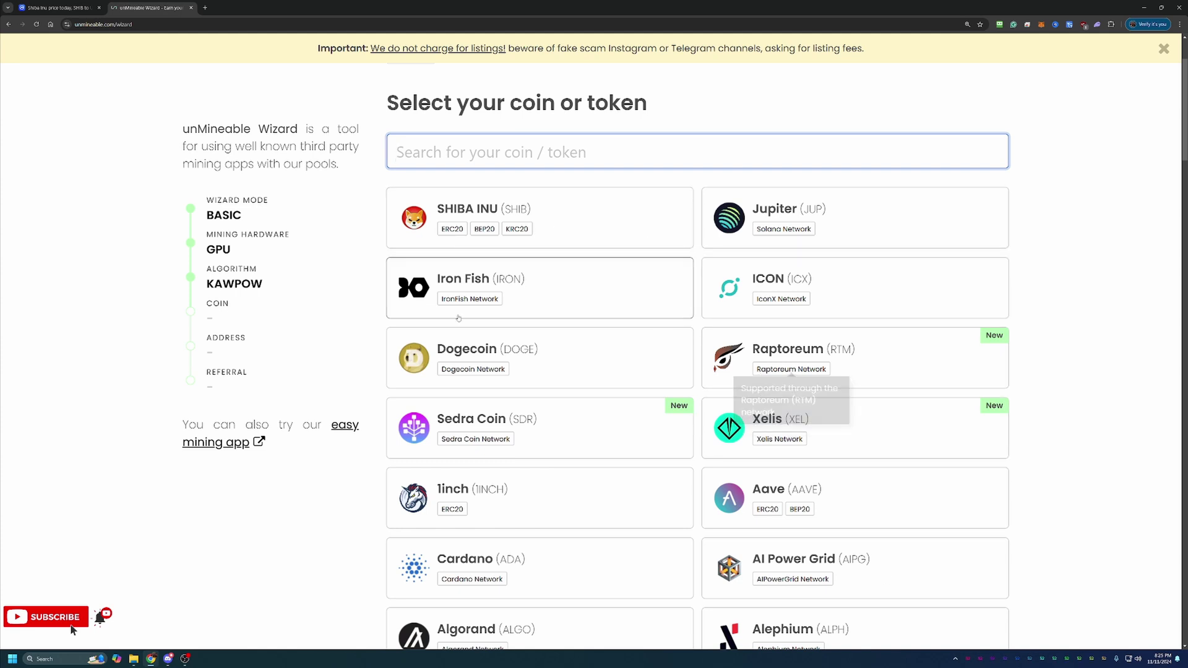
Step: Select SHIBA INU, paste the SHIB wallet address, correct its last character, and continue
{"action": "left_click", "coordinate": [476, 211]}
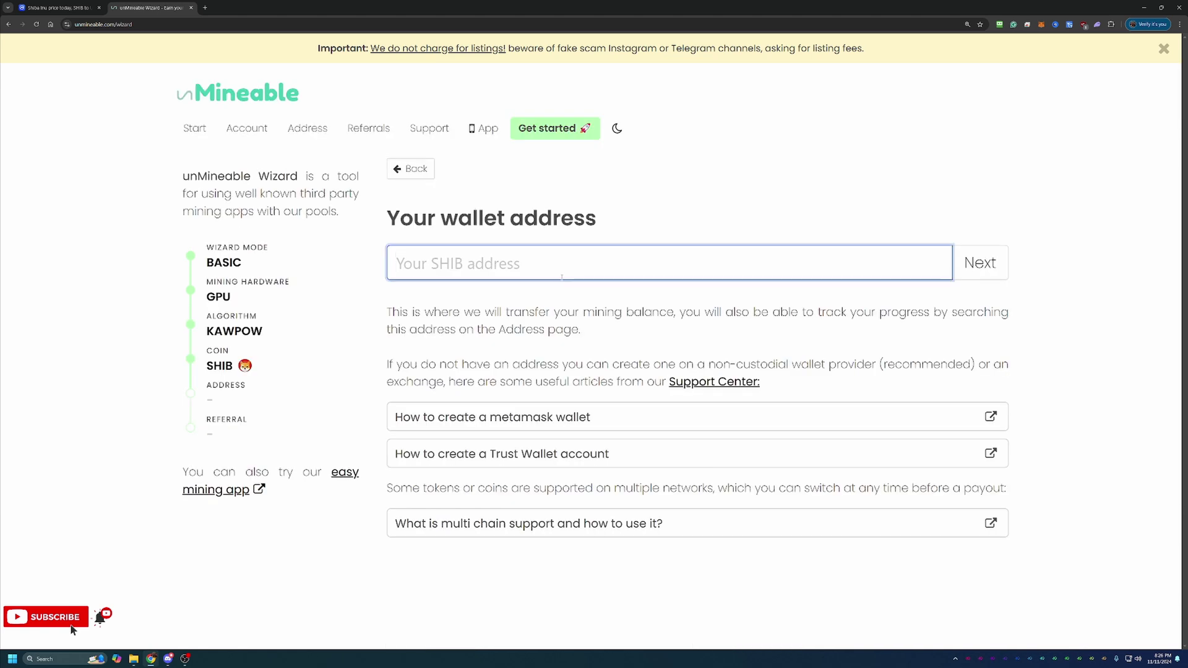
{"action": "type", "text": "0x95ad61b0a150d79219dcf64e1e6cc01f0b64c4ce"}
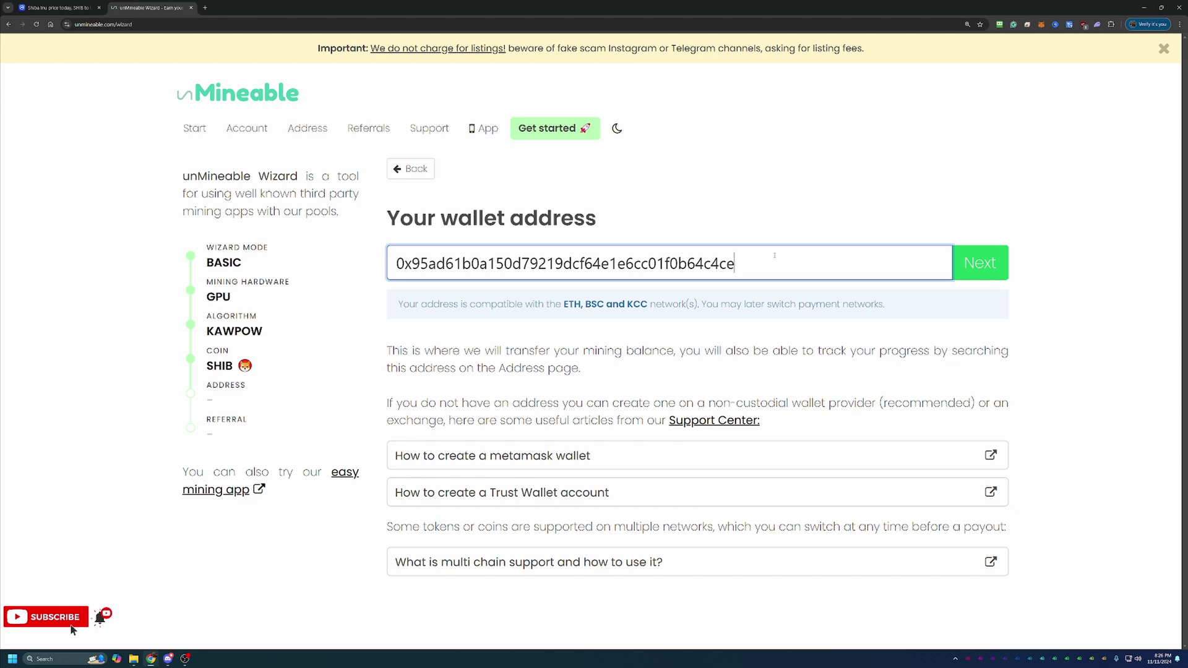
{"action": "key", "text": "BackSpace"}
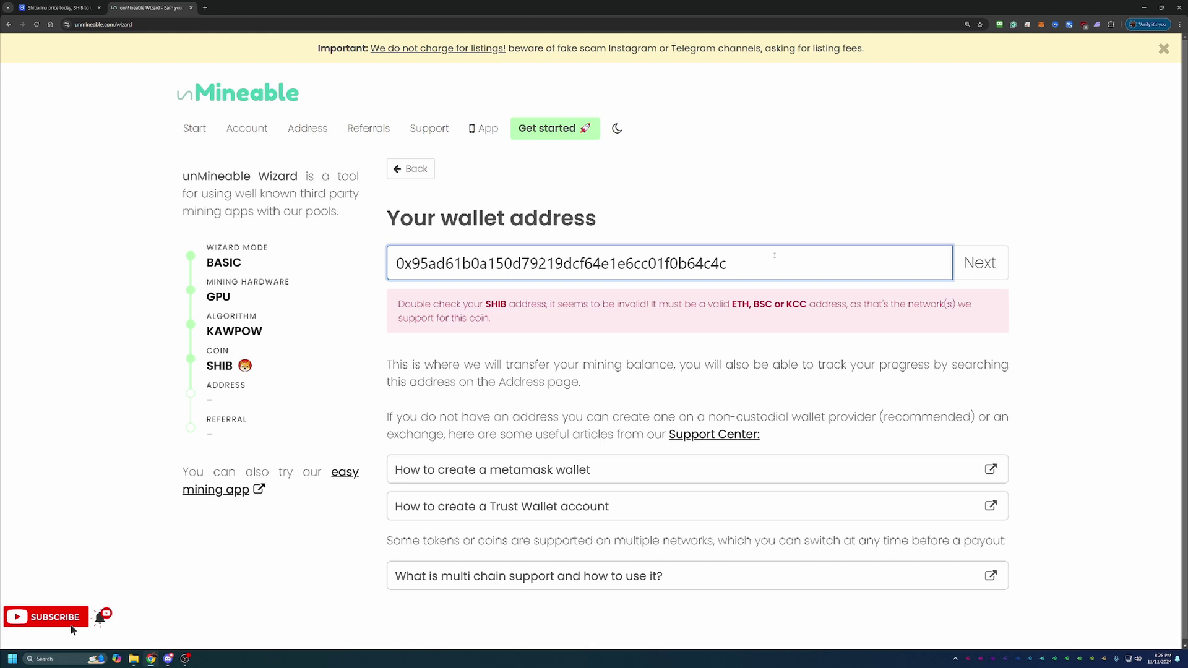
{"action": "type", "text": "n"}
{"action": "key", "text": "BackSpace"}
{"action": "type", "text": "d"}
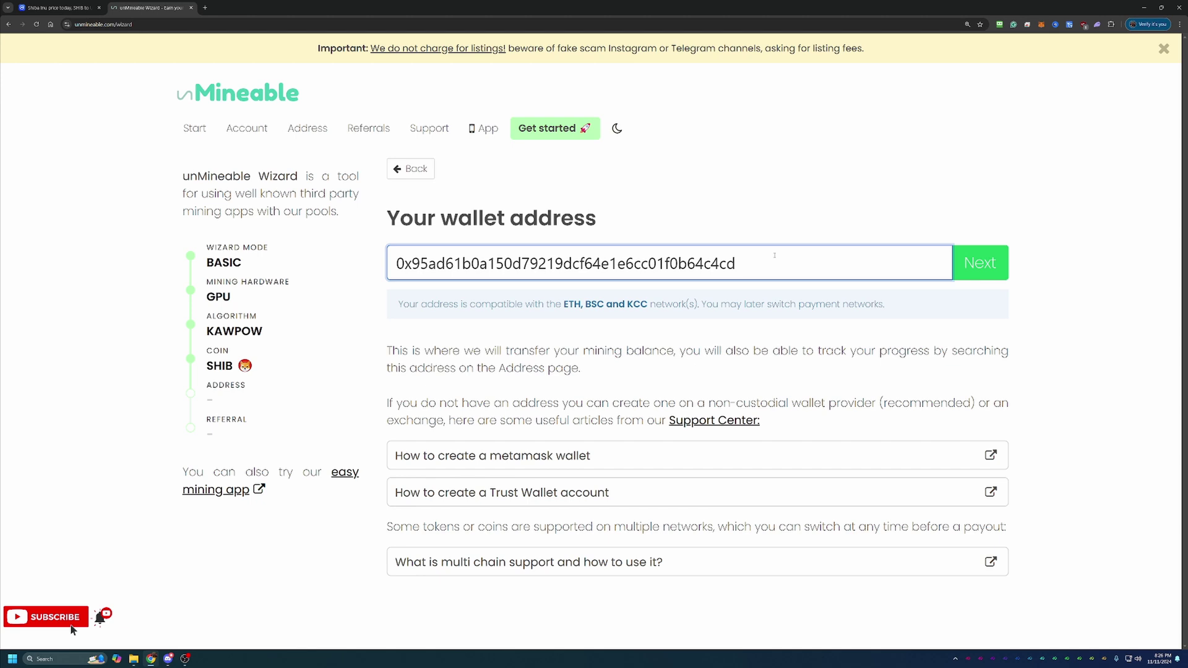
{"action": "key", "text": "BackSpace"}
{"action": "type", "text": "e"}
{"action": "left_click", "coordinate": [994, 275]}
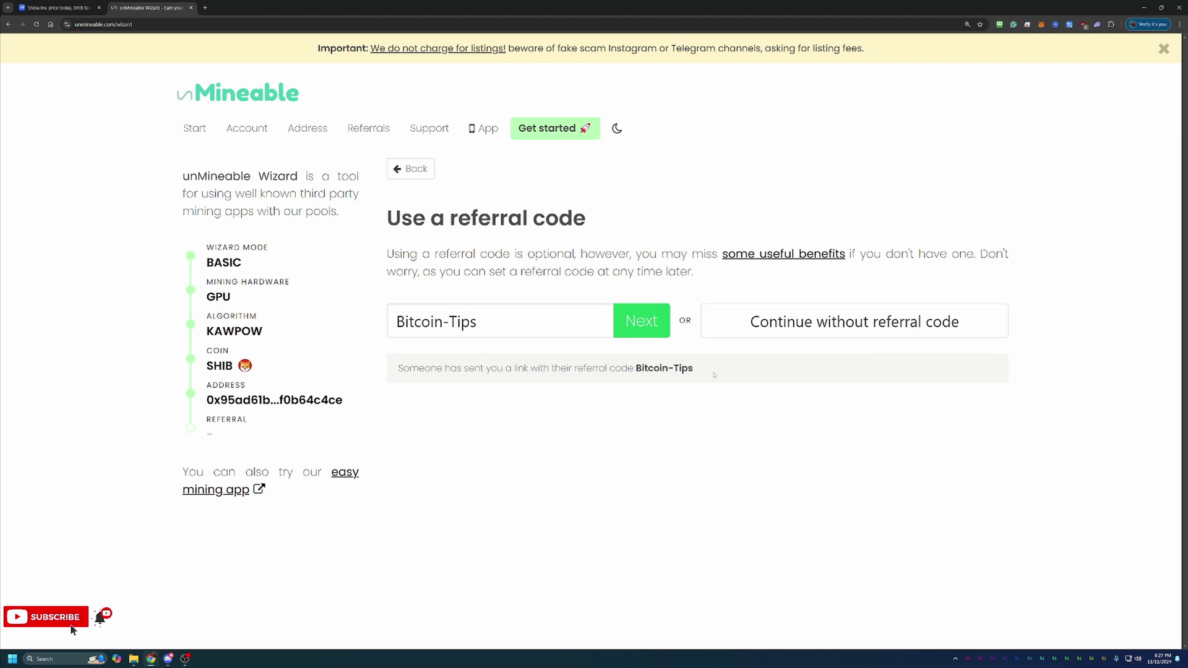
Step: Keep the Bitcoin-Tips referral code and continue to the Start mining page
{"action": "left_click", "coordinate": [658, 337]}
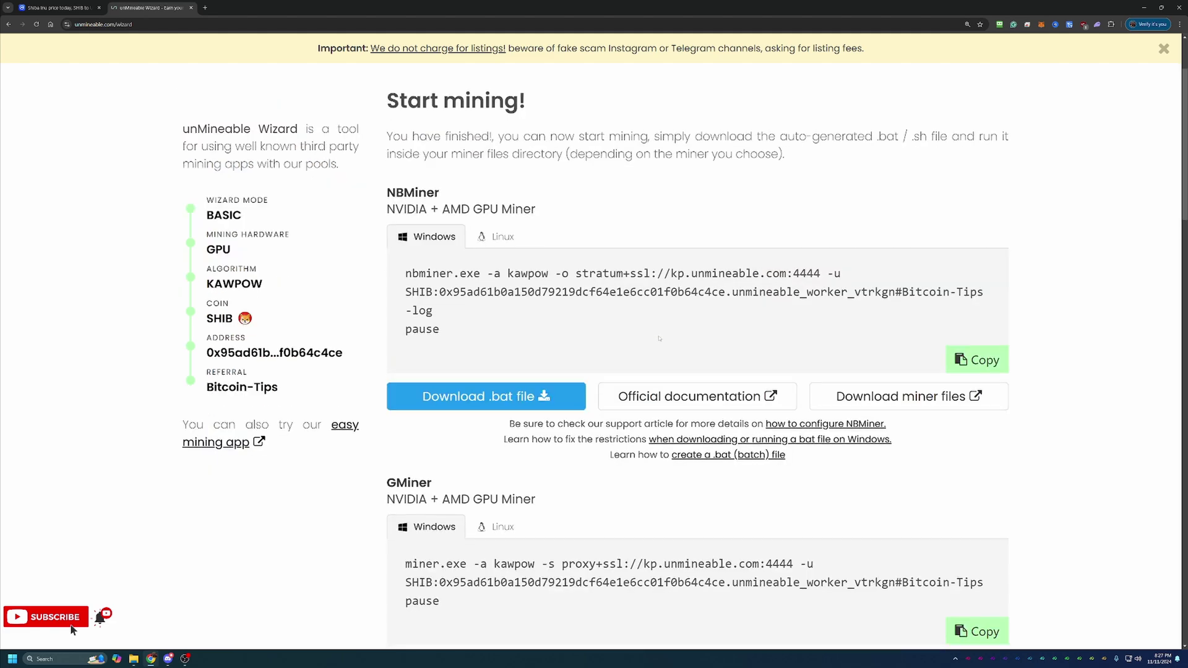
Step: Scroll the Start mining page down to the GMiner command and its Download buttons
{"action": "scroll", "coordinate": [660, 337], "scroll_direction": "down", "scroll_amount": 1}
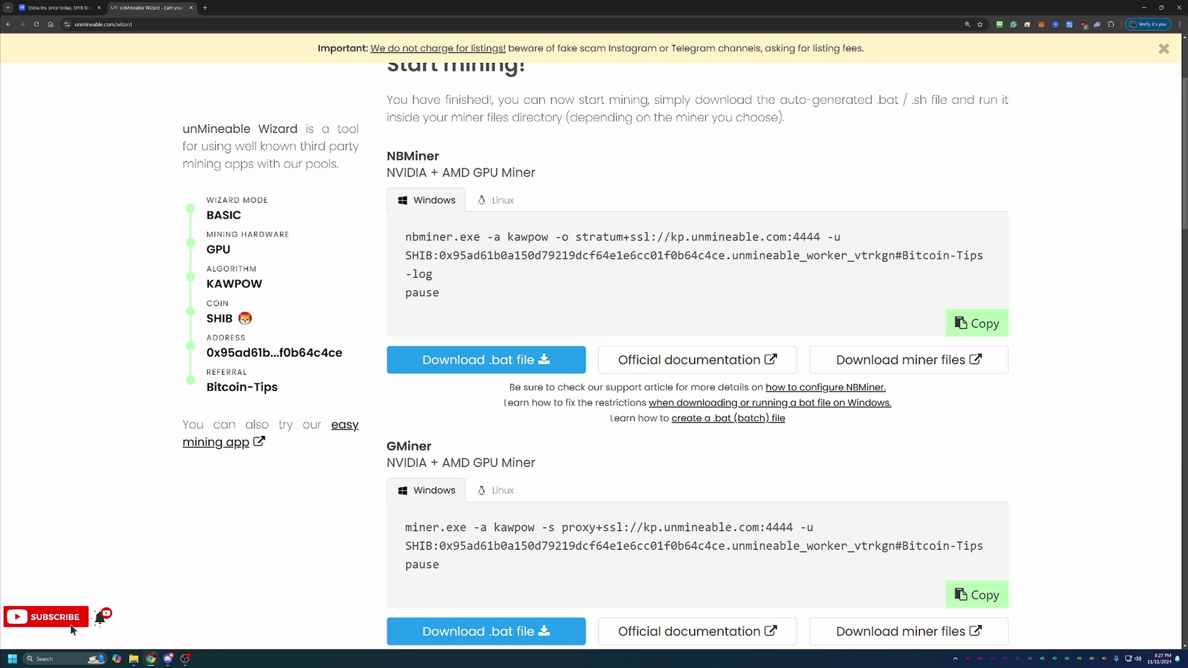
{"action": "scroll", "coordinate": [575, 426], "scroll_direction": "down", "scroll_amount": 2}
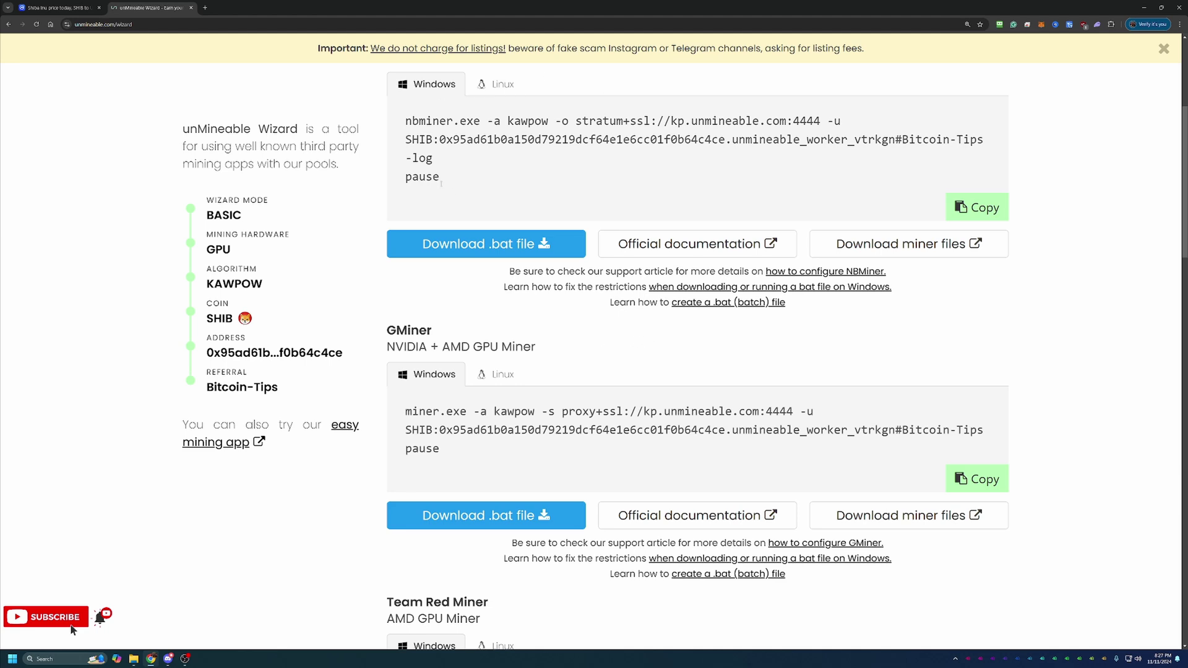
{"action": "scroll", "coordinate": [452, 281], "scroll_direction": "down", "scroll_amount": 1}
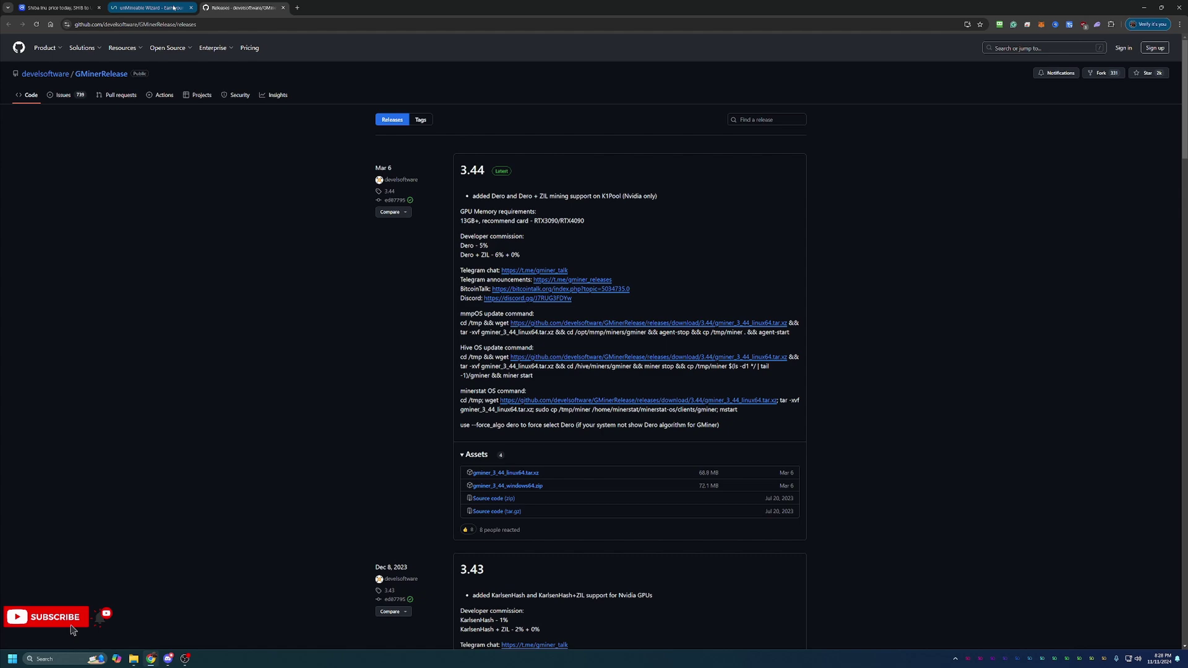
Step: Download unmineable-SHIB-kawpow-gminer.bat from the wizard, keeping it past the unverified-file warning
{"action": "left_click", "coordinate": [173, 8]}
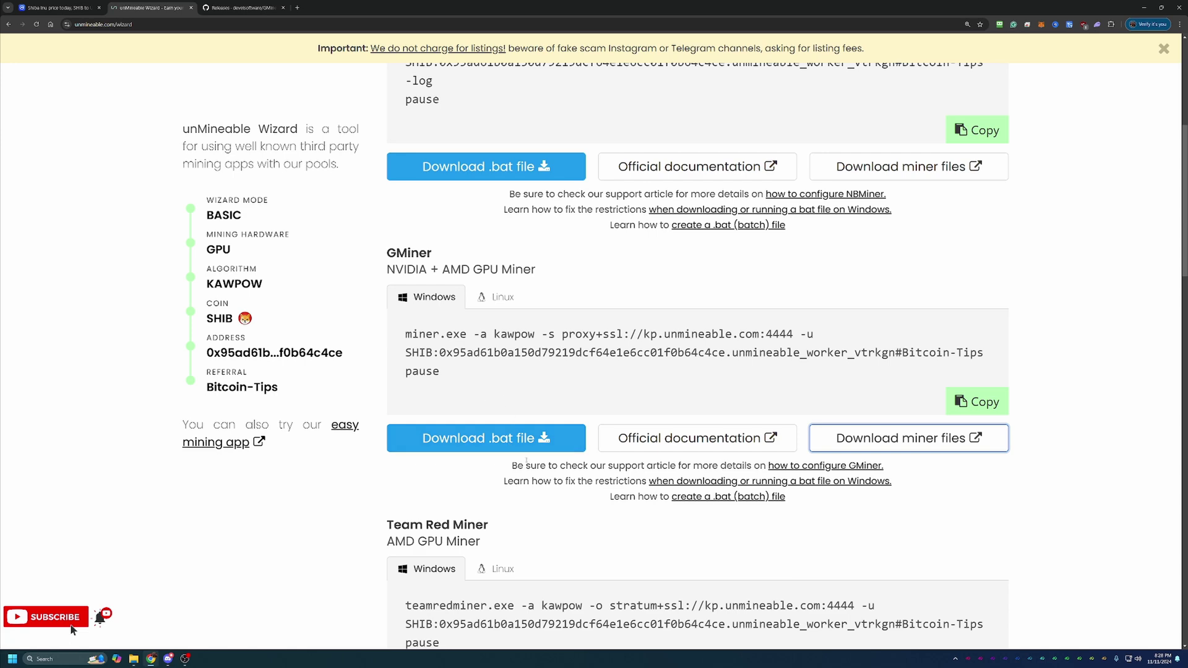
{"action": "left_click", "coordinate": [503, 438]}
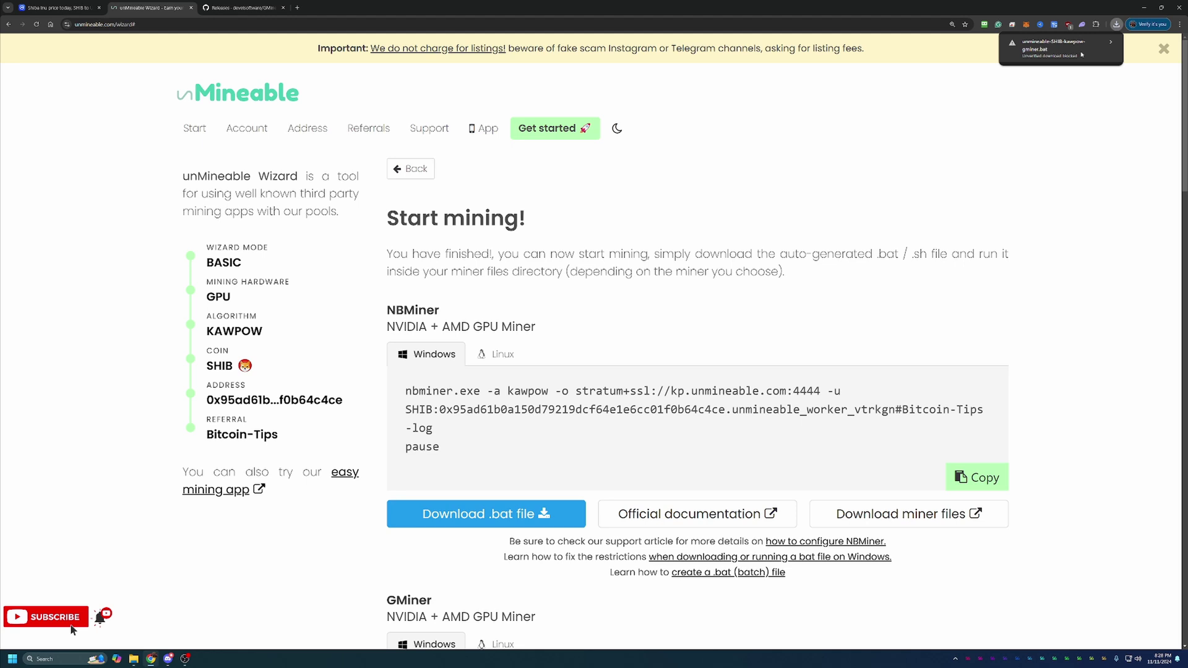
{"action": "left_click", "coordinate": [1081, 54]}
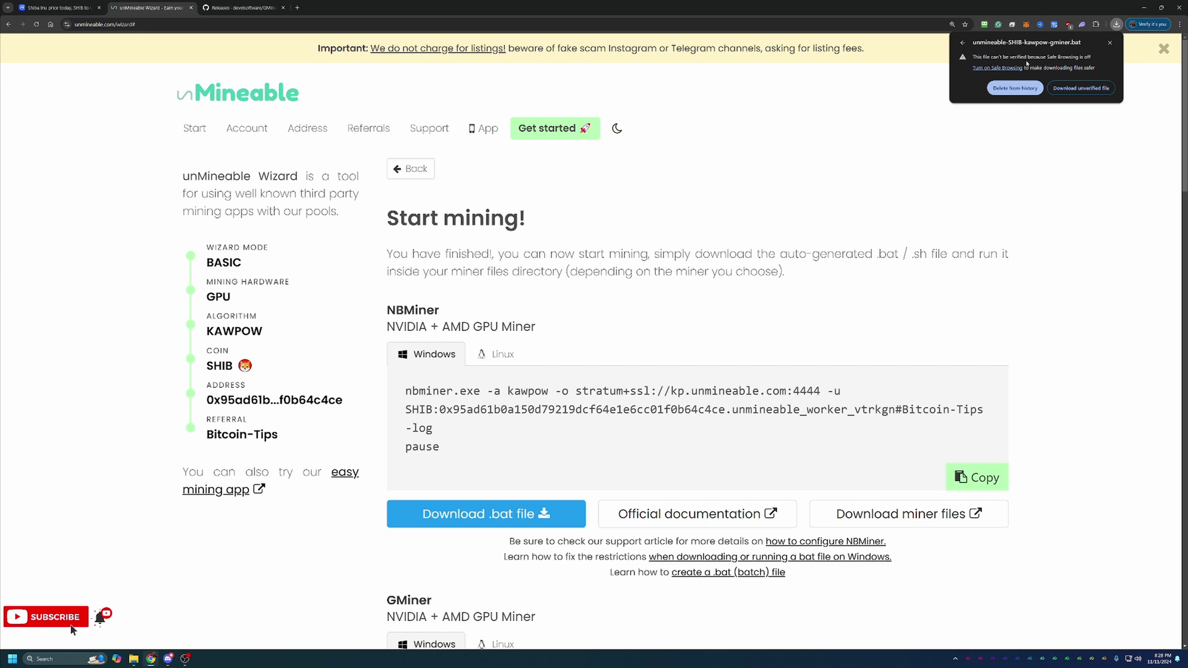
{"action": "left_click", "coordinate": [1087, 88]}
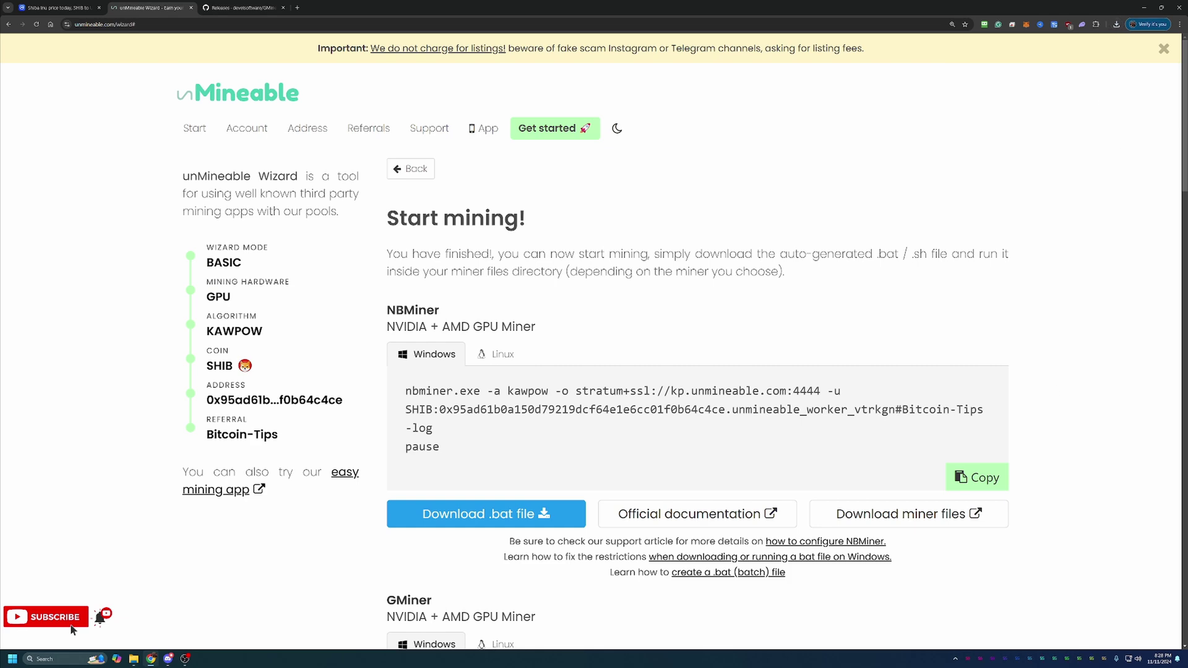
Step: Bring the gminer_3_44_windows64 Explorer window up beside the browser with Alt+Tab
{"action": "key", "text": "alt+Tab"}
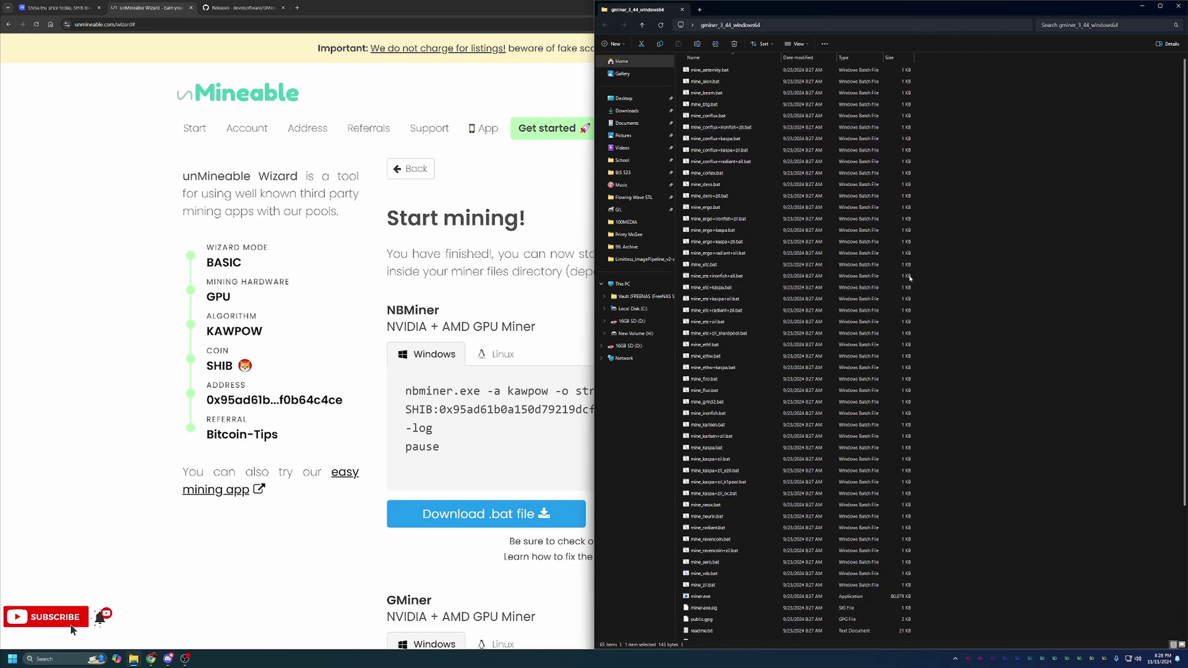
{"action": "key", "text": "alt+Tab"}
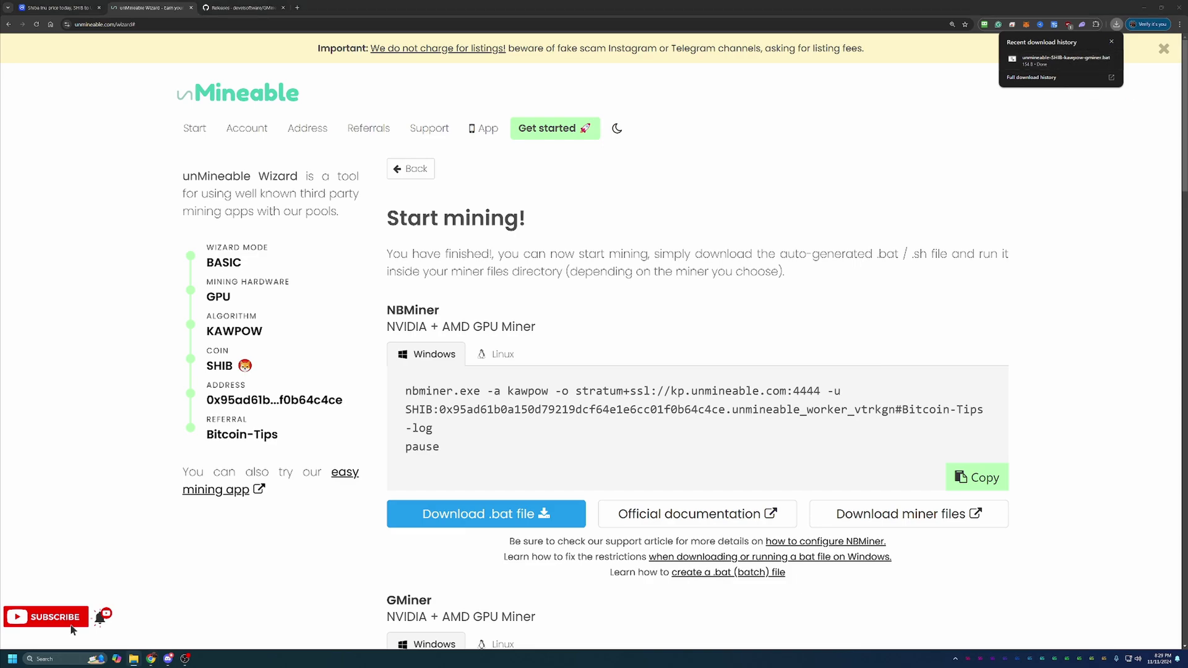
{"action": "key", "text": "alt+Tab"}
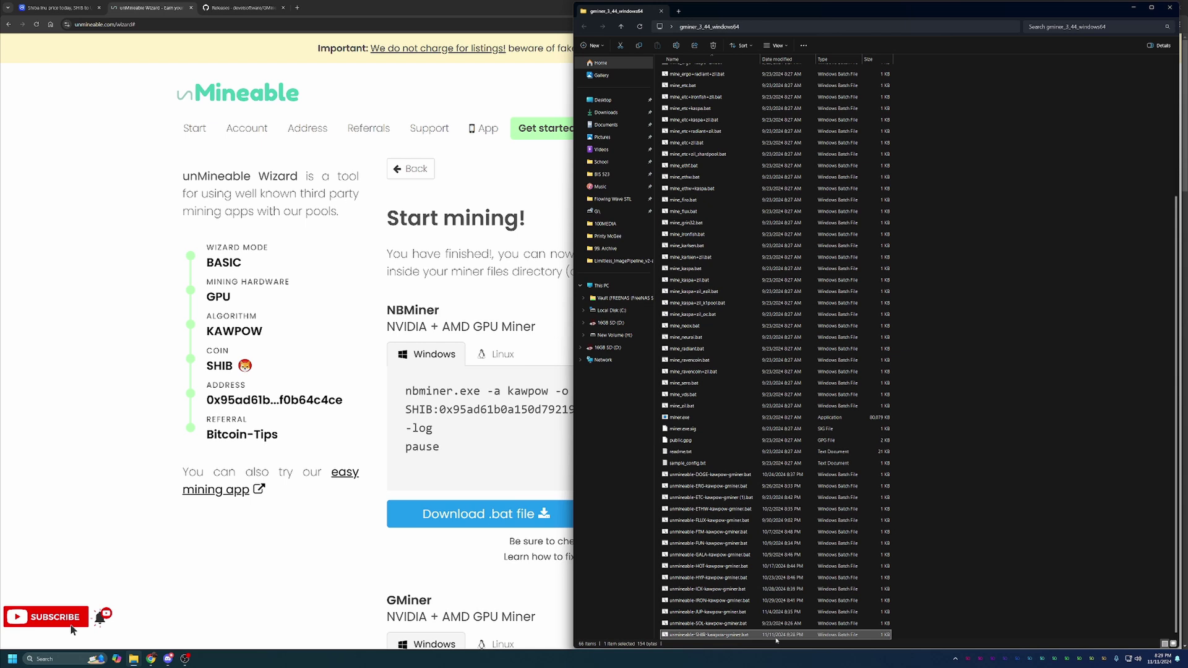
Step: Run unmineable-SHIB-kawpow-gminer.bat, allowing it past the SmartScreen warning via Run anyway
{"action": "double_click", "coordinate": [739, 634]}
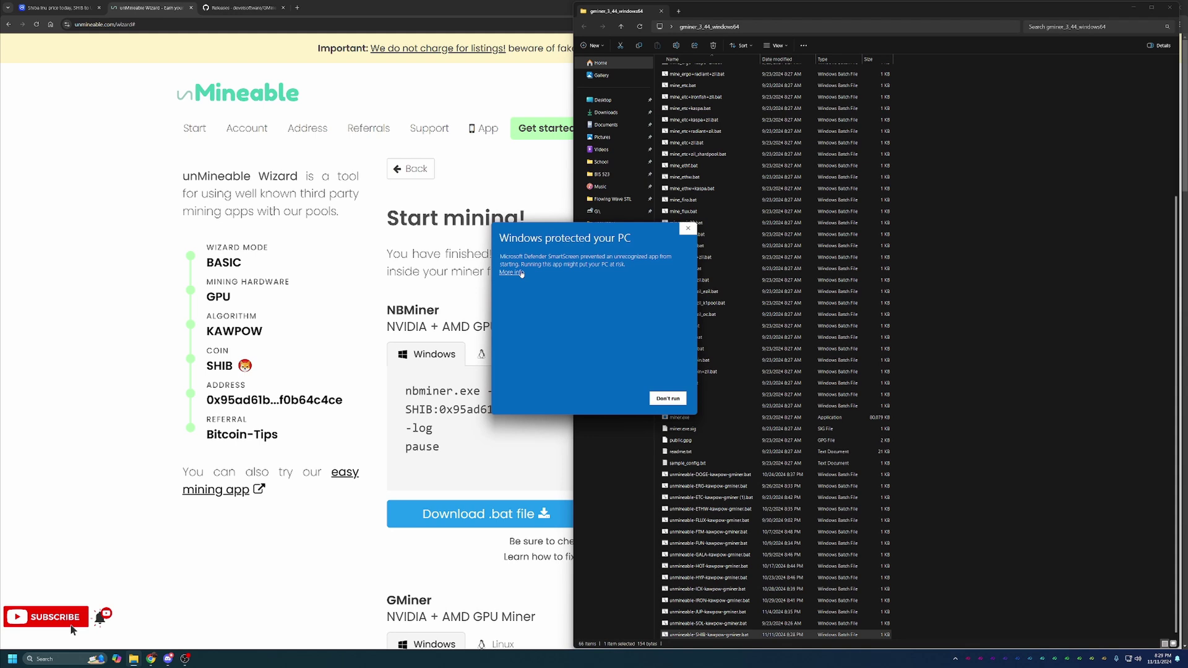
{"action": "left_click", "coordinate": [512, 273]}
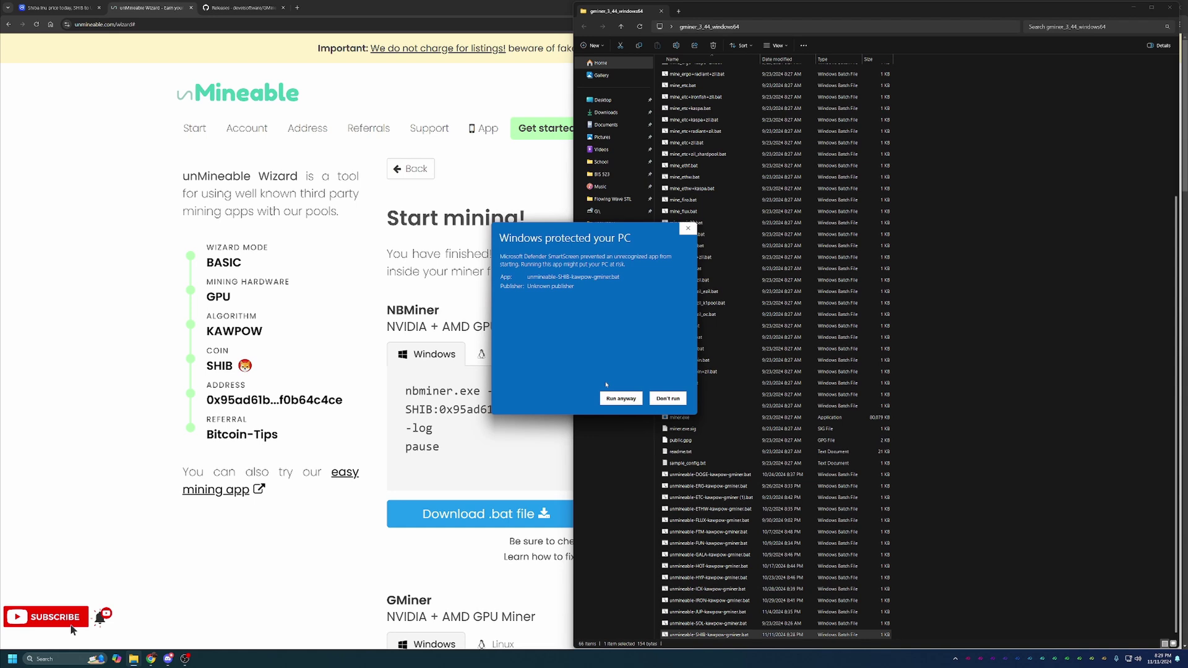
{"action": "left_click", "coordinate": [621, 398]}
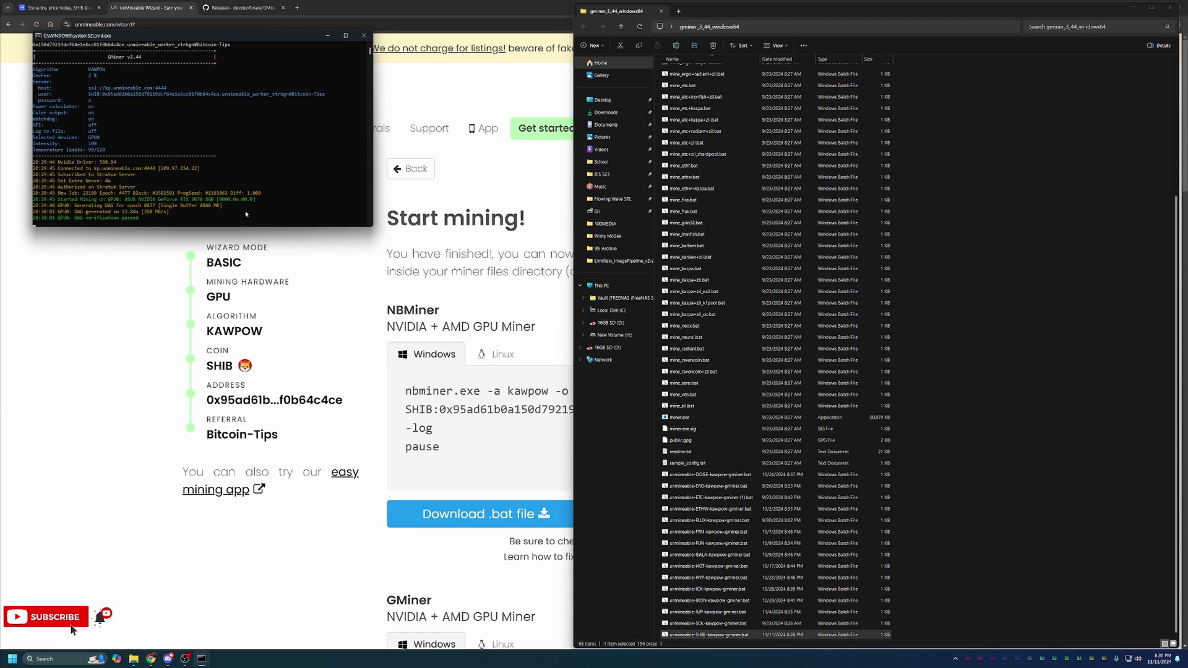
Step: Minimize File Explorer and reposition the GMiner console while it mines SHIB at about 23.6 MH/s
{"action": "left_click", "coordinate": [1132, 7]}
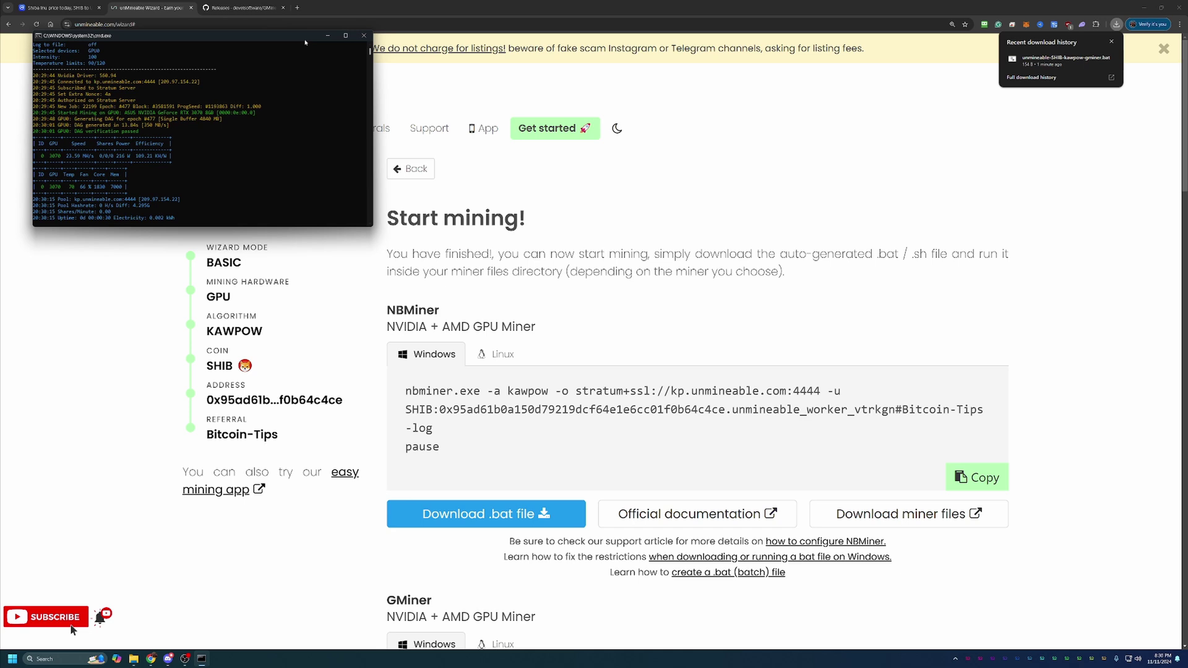
{"action": "left_click_drag", "start_coordinate": [185, 35], "coordinate": [188, 212]}
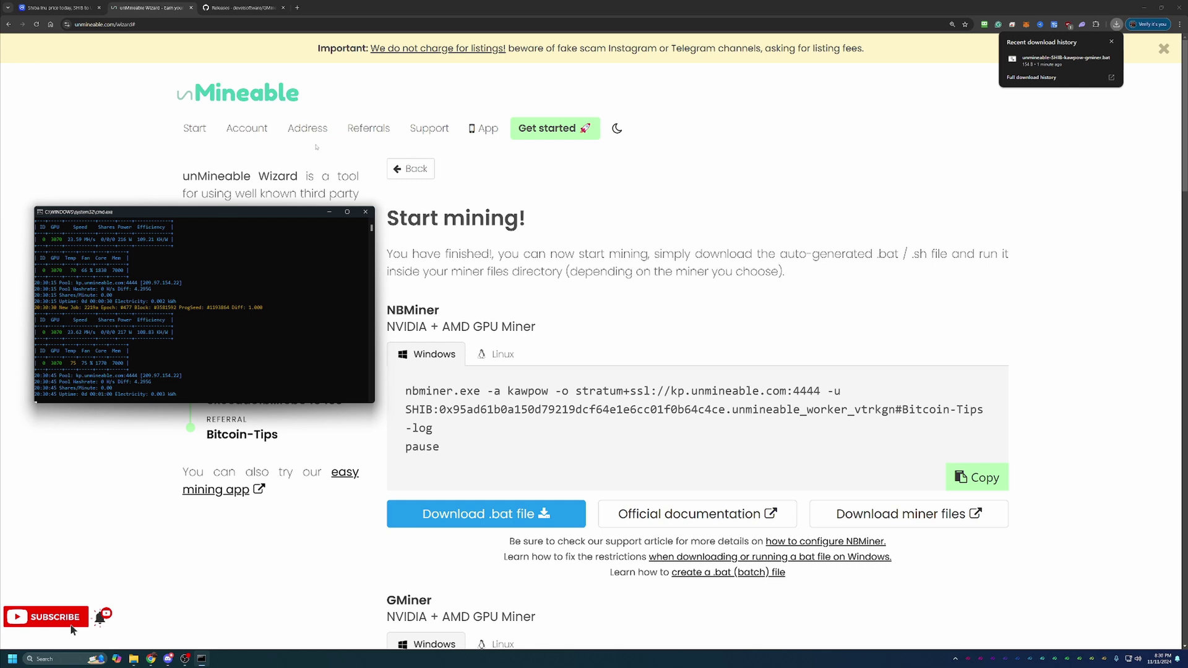
{"action": "left_click_drag", "start_coordinate": [274, 216], "coordinate": [345, 205]}
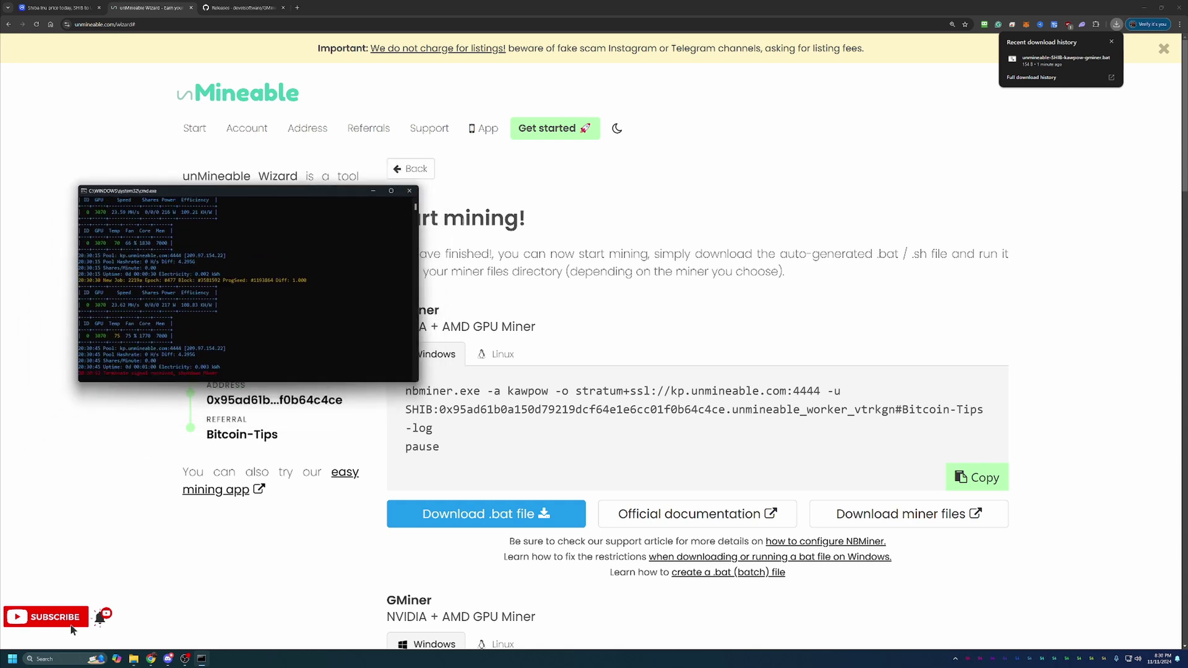
Step: Close the GMiner cmd window to stop mining
{"action": "left_click", "coordinate": [409, 191]}
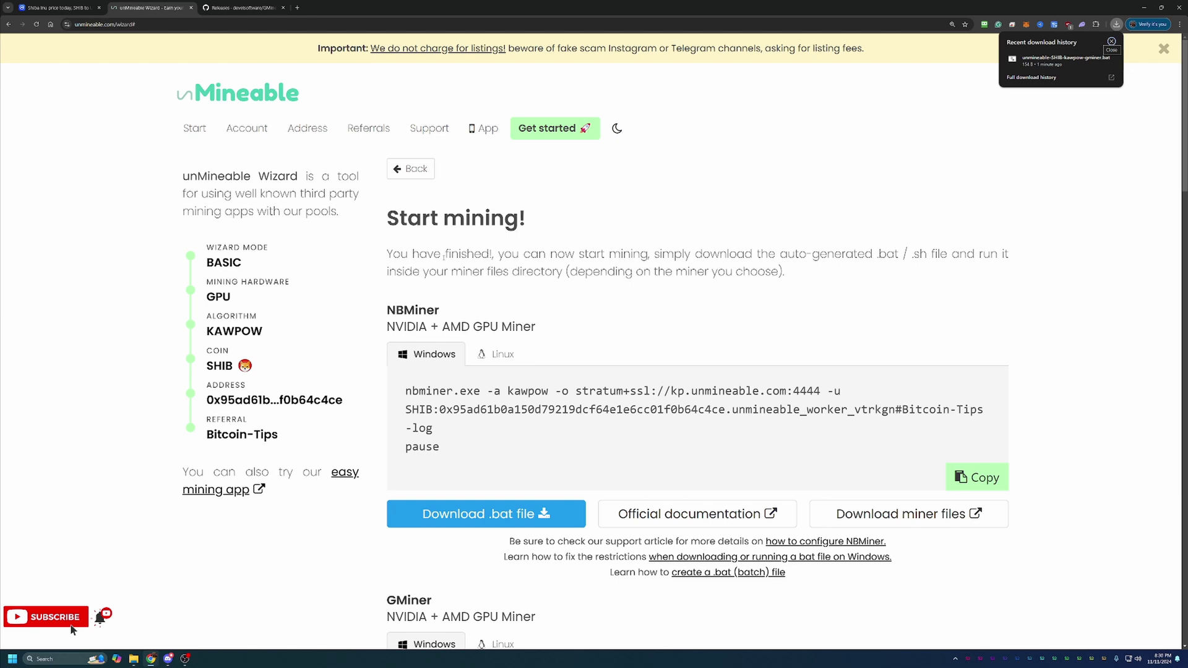